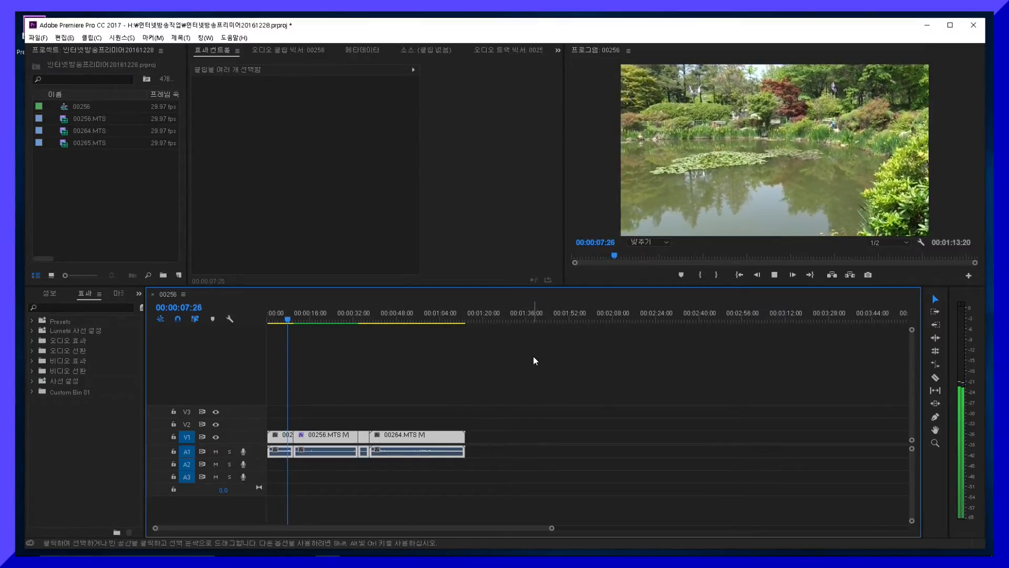
# Stop playback and move the playhead to 00:00:16:12, over the lily pads.
pyautogui.press('space')
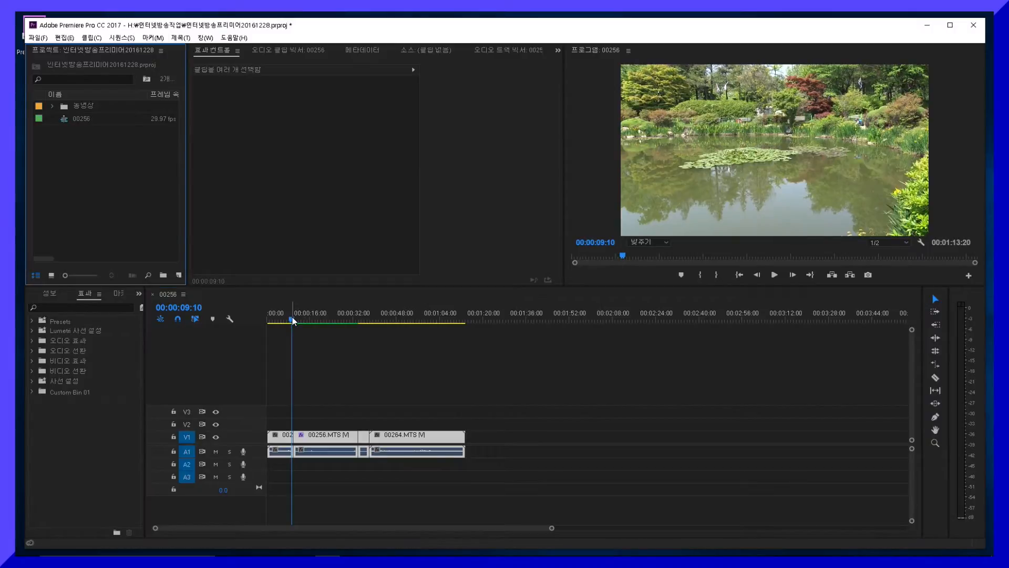
pyautogui.click(293, 321)
pyautogui.moveTo(293, 321); pyautogui.dragTo(311, 322)
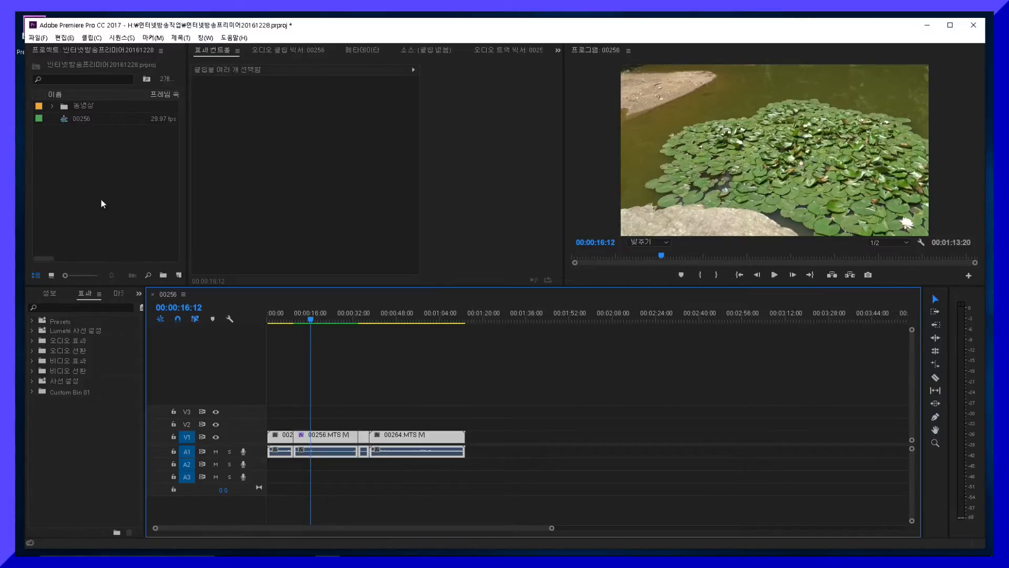
# Create a new title in the project named 연꽃이 잠들어, keeping the suggested video settings.
pyautogui.rightClick(93, 173)
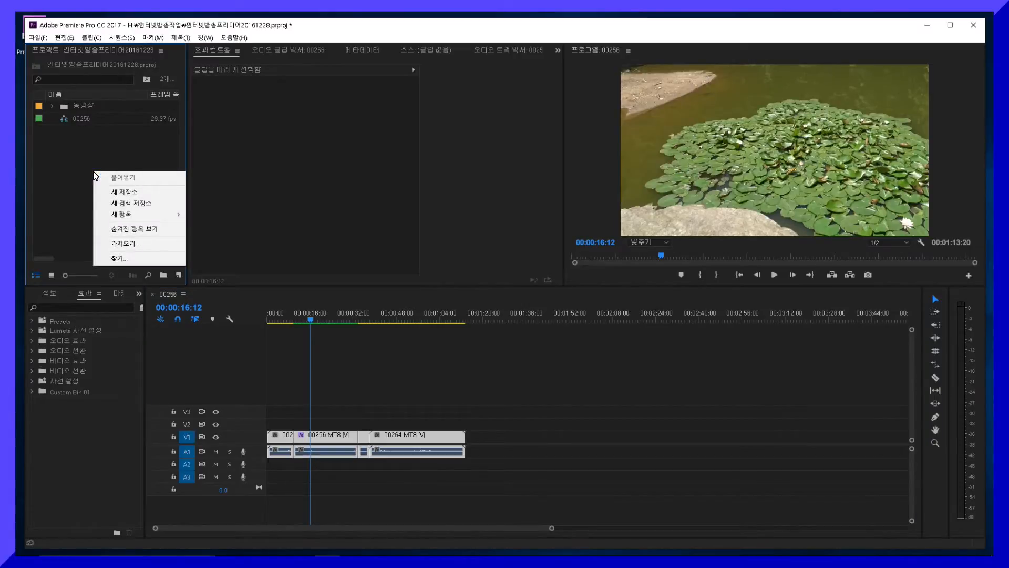
pyautogui.moveTo(168, 214)
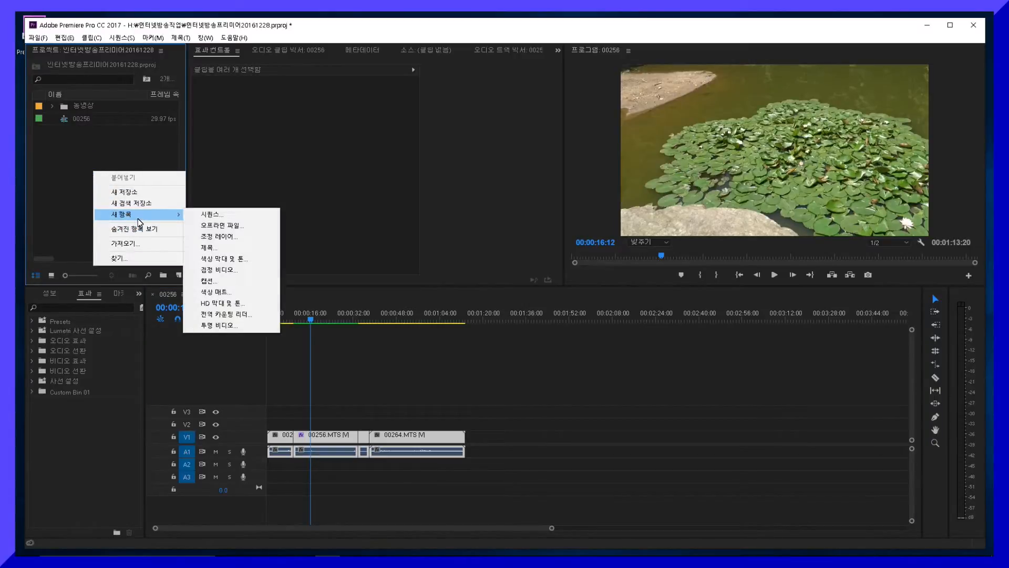
pyautogui.click(226, 249)
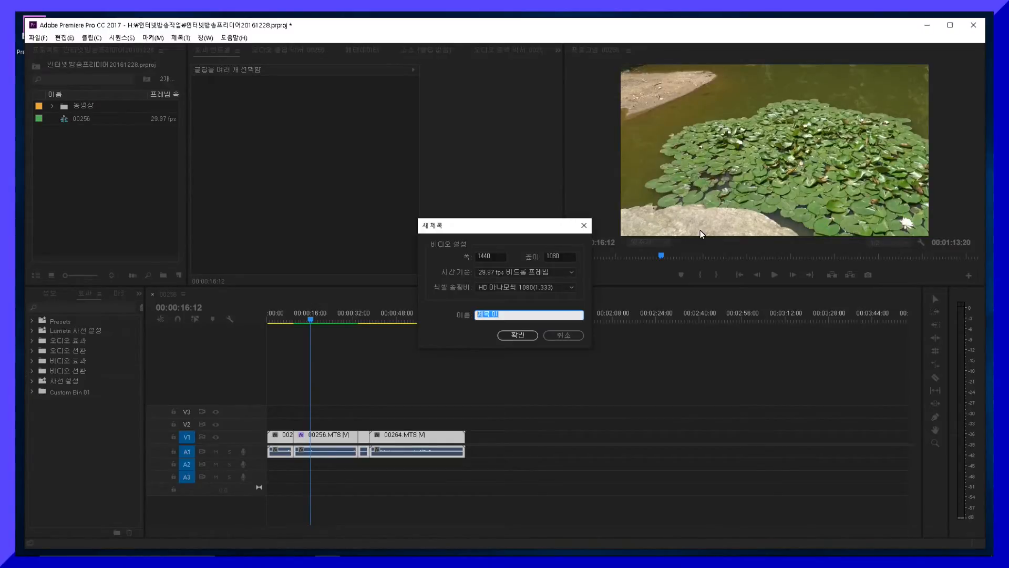
pyautogui.write('연꽃이 잠들어')
pyautogui.click(523, 338)
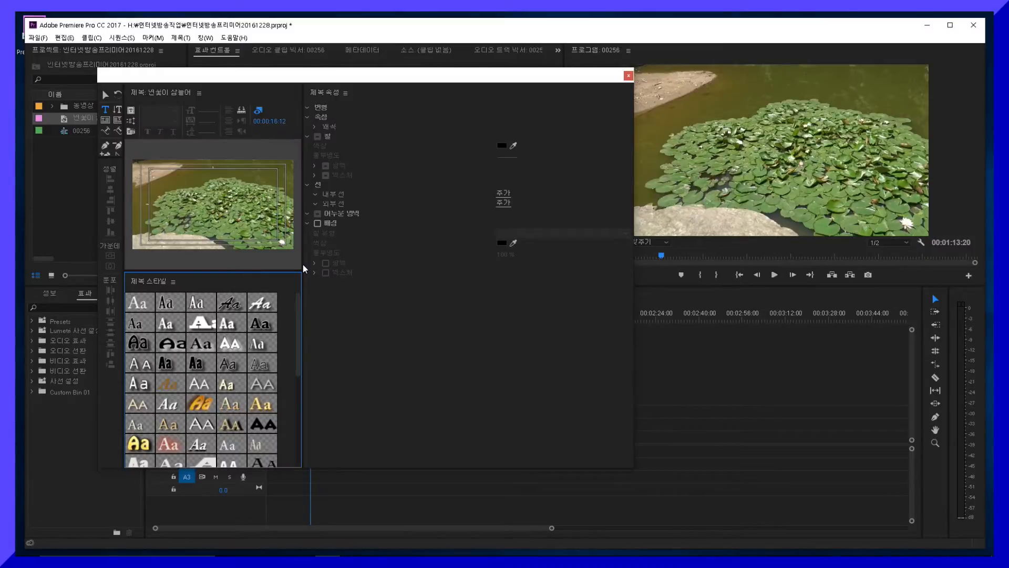
# Enlarge the title editor window and its preview area so the whole frame and style list have more room.
pyautogui.moveTo(303, 261)
pyautogui.mouseDown()
pyautogui.moveTo(569, 267)
pyautogui.moveTo(544, 324)
pyautogui.moveTo(548, 358)
pyautogui.mouseUp()
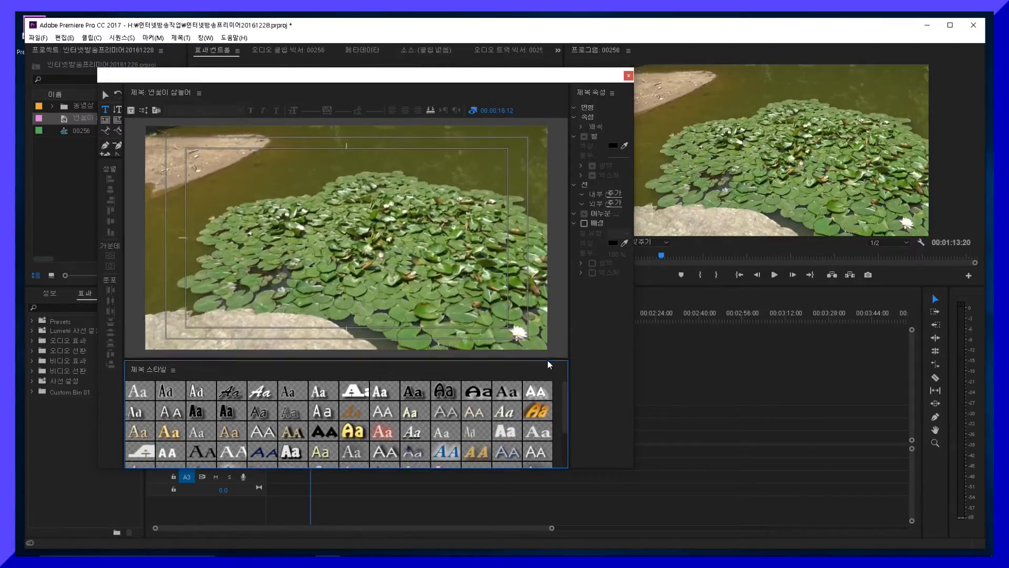
pyautogui.moveTo(634, 376); pyautogui.dragTo(836, 388)
pyautogui.moveTo(590, 468); pyautogui.dragTo(596, 539)
pyautogui.moveTo(506, 69); pyautogui.dragTo(517, 35)
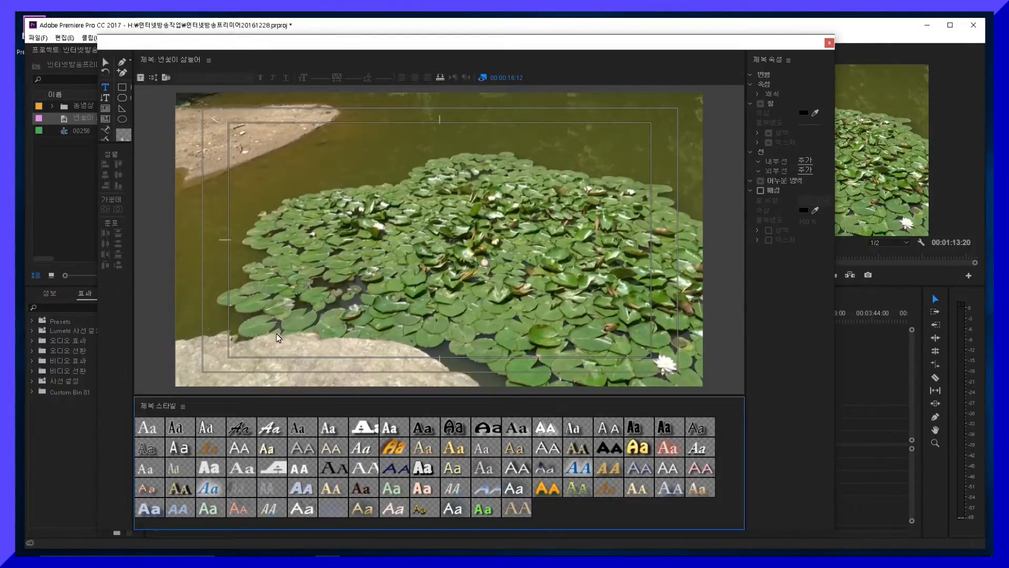
# Enter the caption "연꽃이 잠들어 강물이 될때, 누군가는 멀리서 바람꽃이 된다." near the lower edge of the title frame.
pyautogui.click(251, 350)
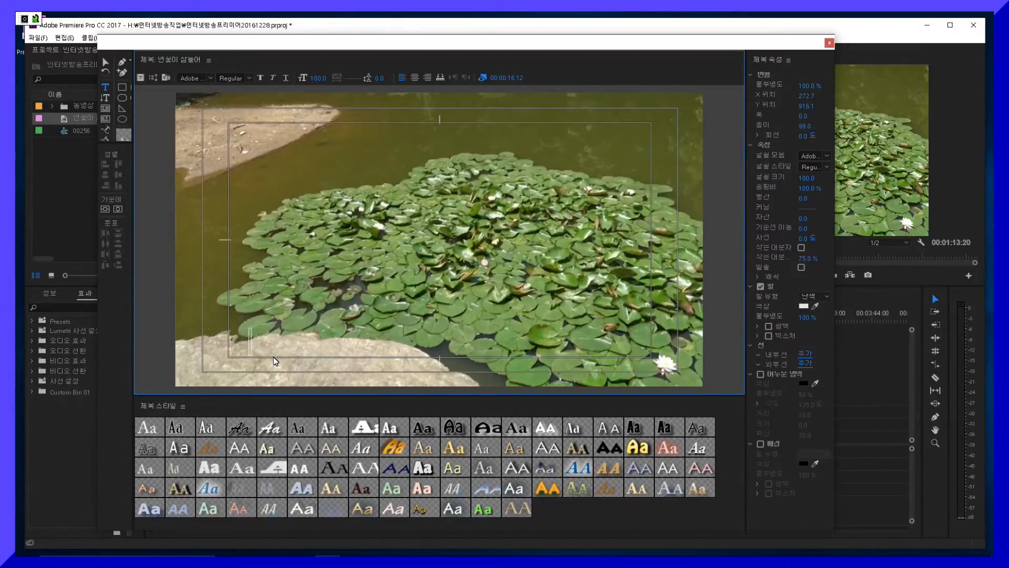
pyautogui.write('연꽃이 살')
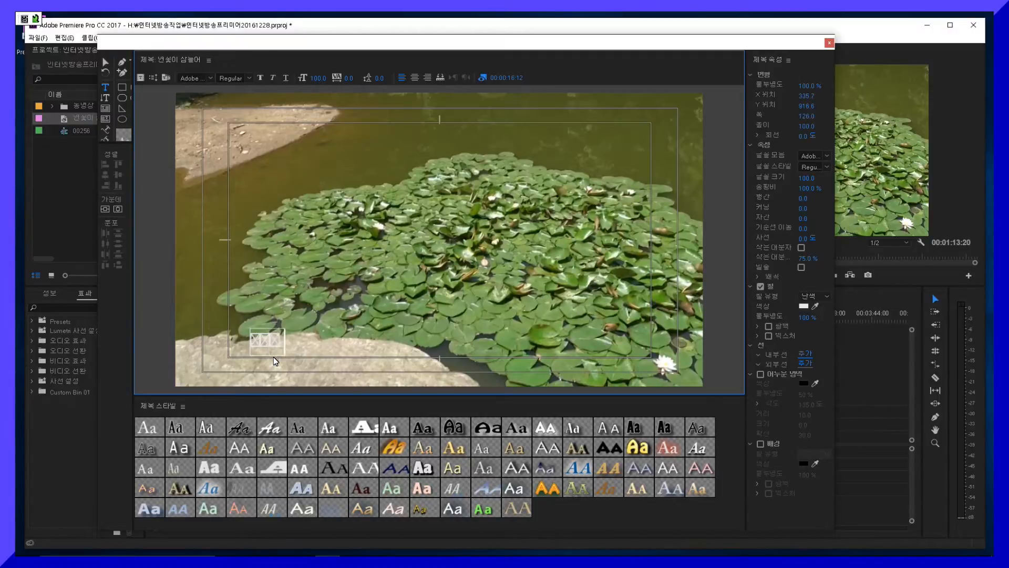
pyautogui.write('들어 잔잔한 물')
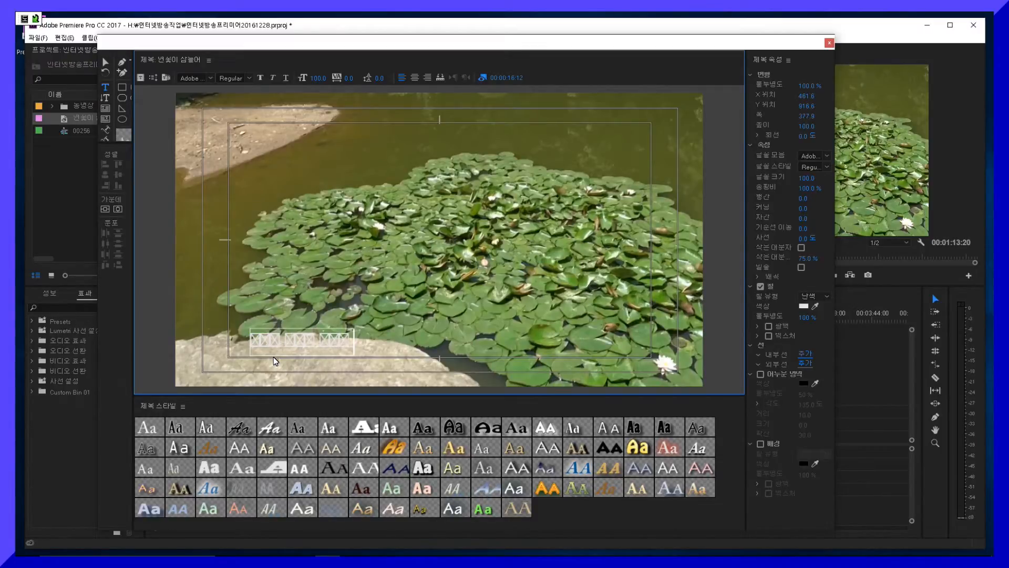
pyautogui.write('결때, 누리둥실 ')
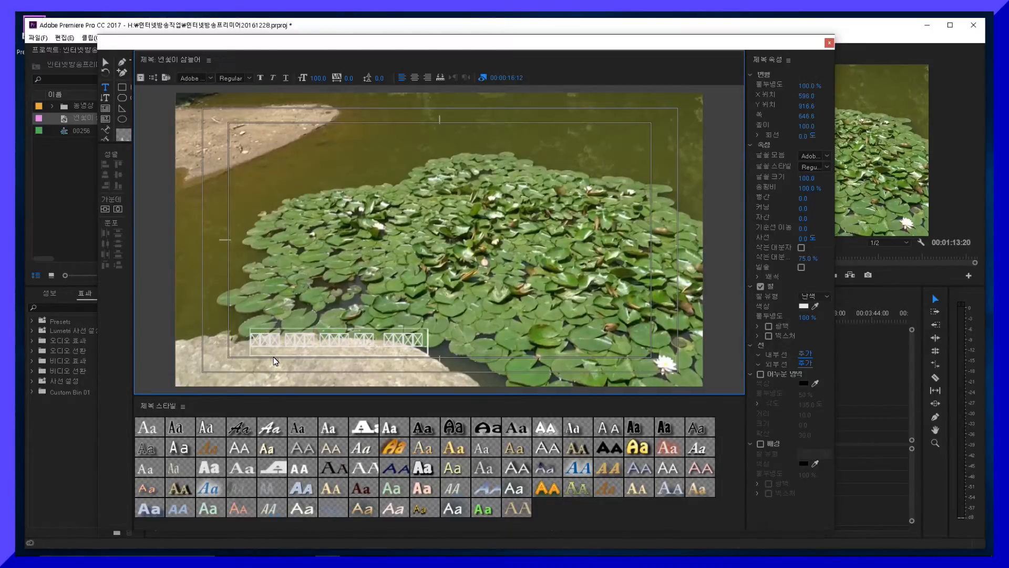
pyautogui.write('별빛이 ')
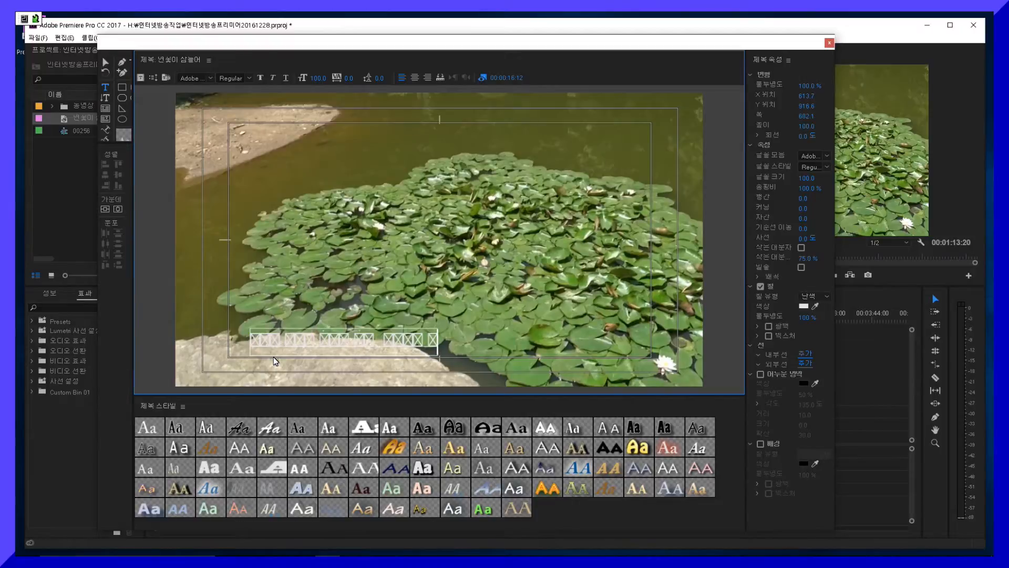
pyautogui.write('쏟아지는된')
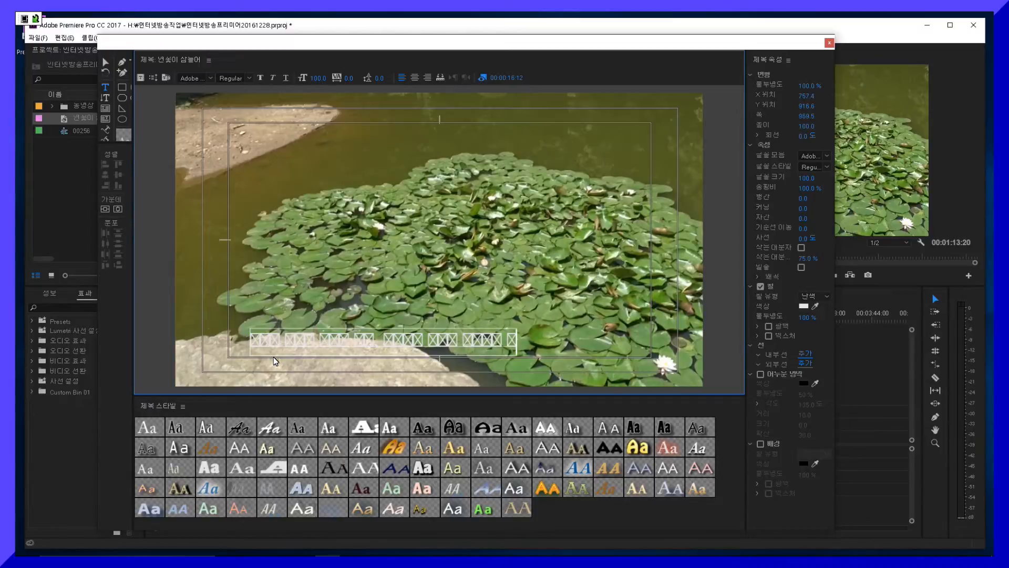
pyautogui.write('다.')
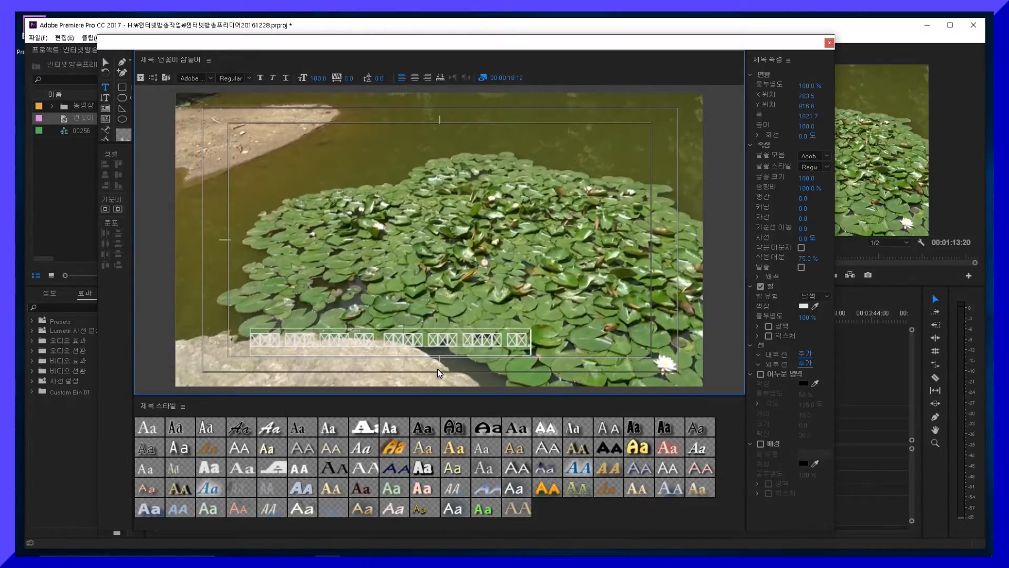
# Set the caption's font to 돋움체 at size 43 and shift it slightly along the lower safe margin.
pyautogui.click(109, 64)
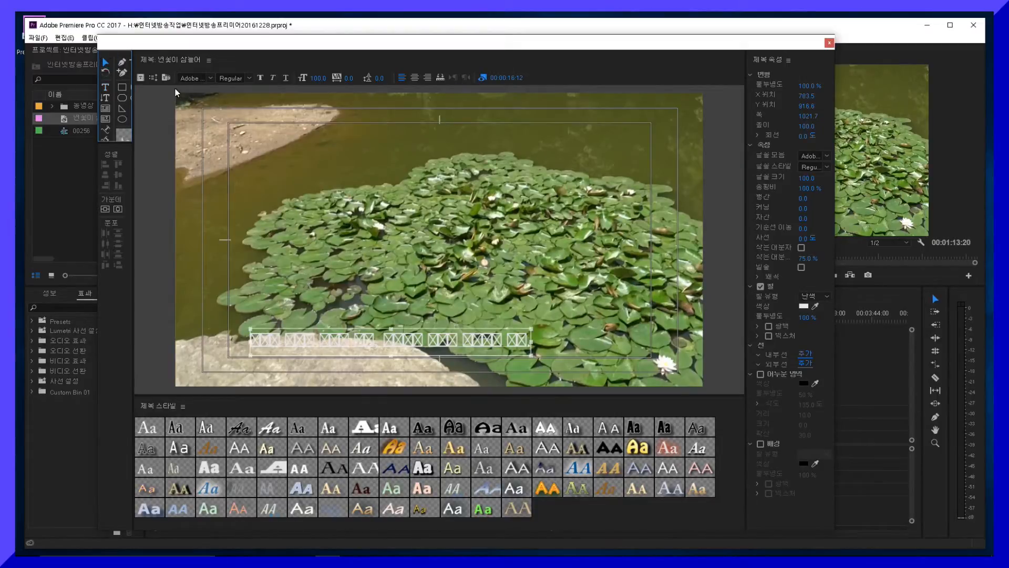
pyautogui.click(210, 79)
pyautogui.scroll(-10, 229, 178)
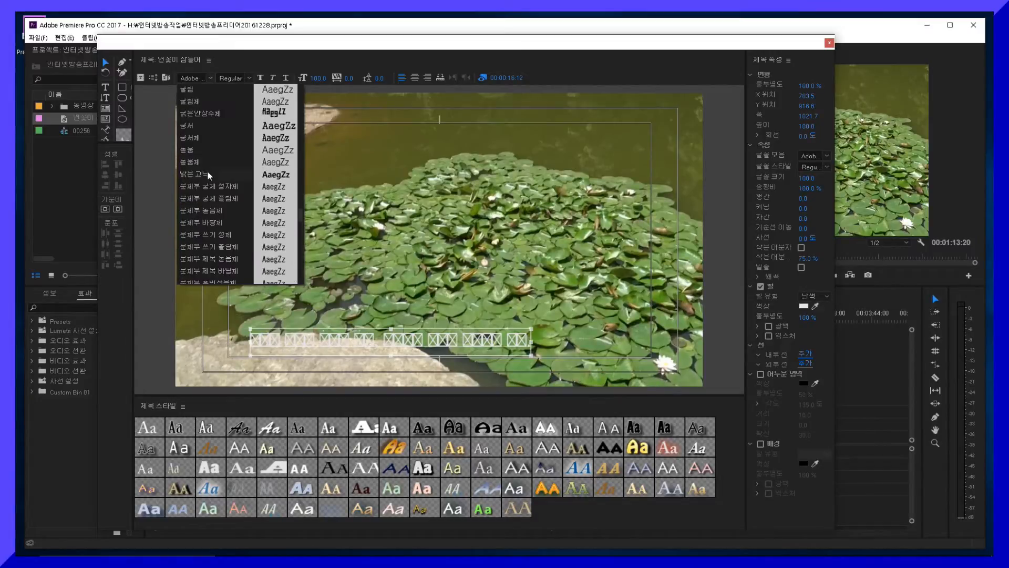
pyautogui.click(197, 162)
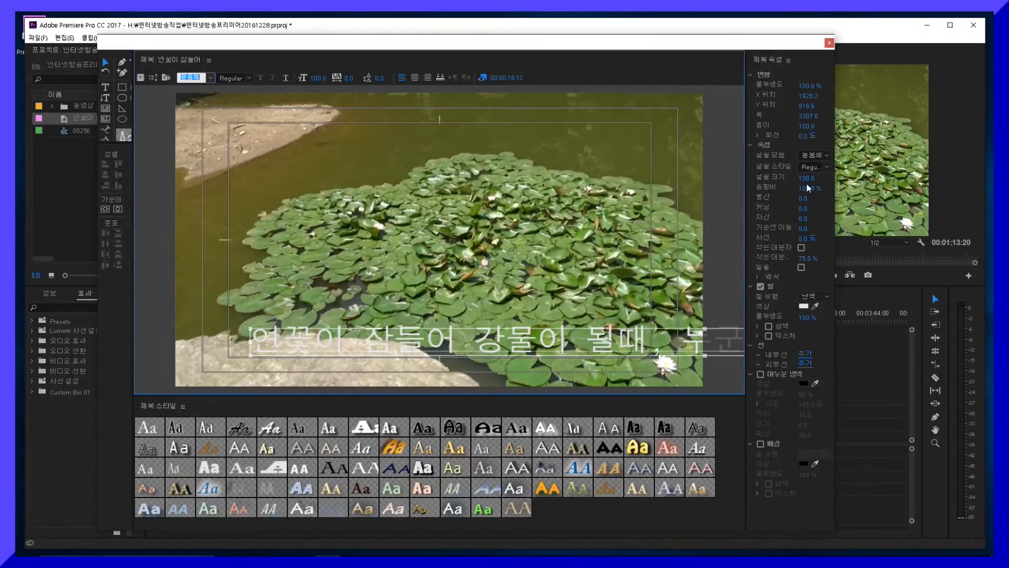
pyautogui.moveTo(807, 178); pyautogui.dragTo(773, 182)
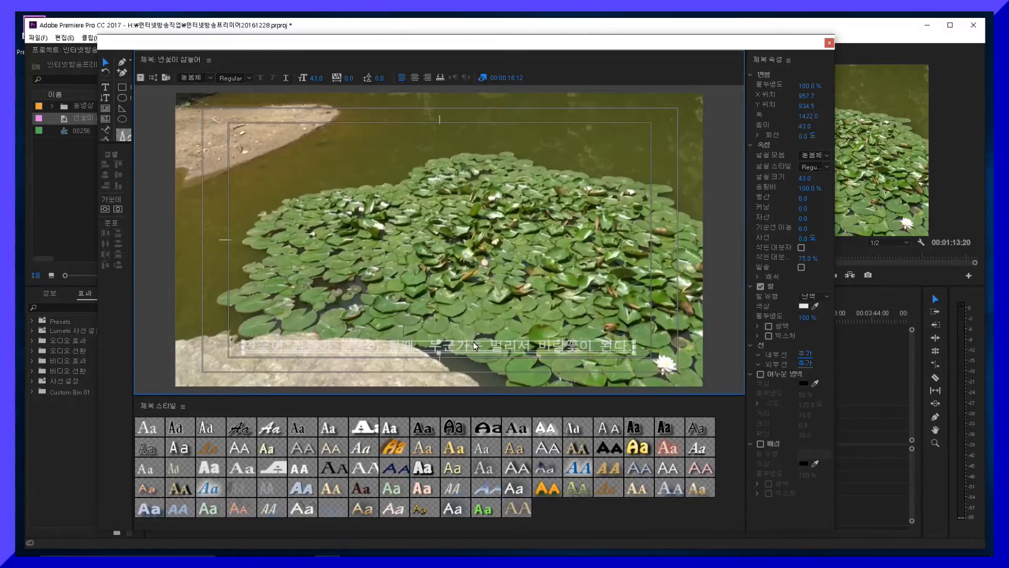
pyautogui.moveTo(469, 344); pyautogui.dragTo(471, 346)
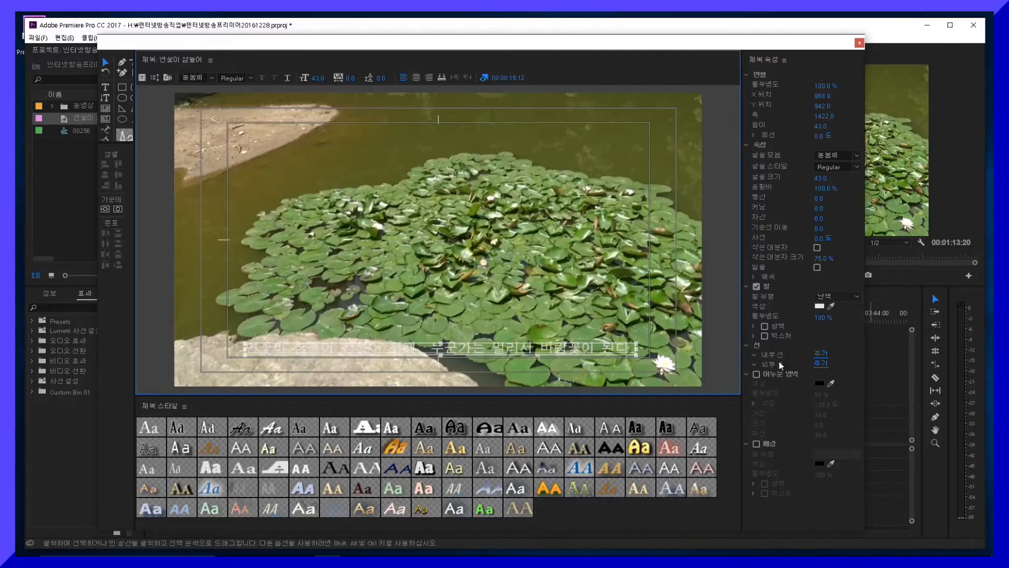
# Add a black outer stroke of size 43 to the caption.
pyautogui.click(821, 363)
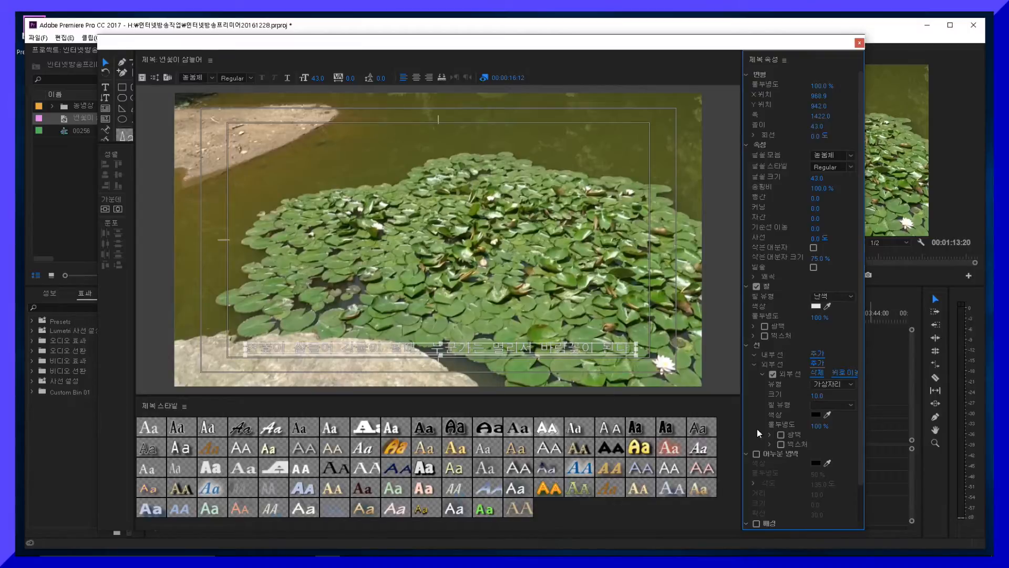
pyautogui.moveTo(819, 395); pyautogui.dragTo(837, 389)
pyautogui.click(720, 371)
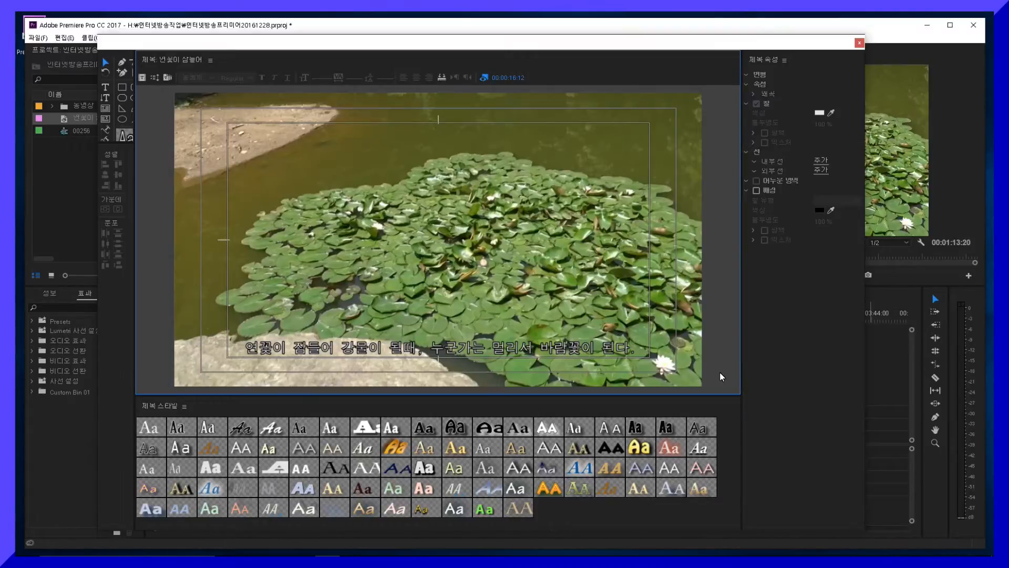
# Set the caption's aspect to 90% and its font size to 48.
pyautogui.click(569, 360)
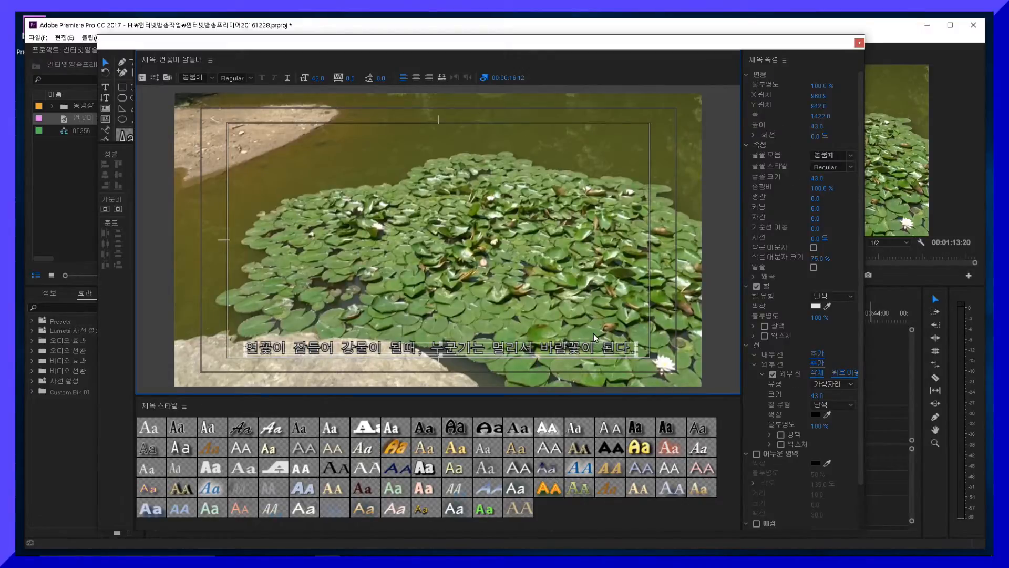
pyautogui.click(824, 190)
pyautogui.moveTo(816, 191); pyautogui.dragTo(814, 193)
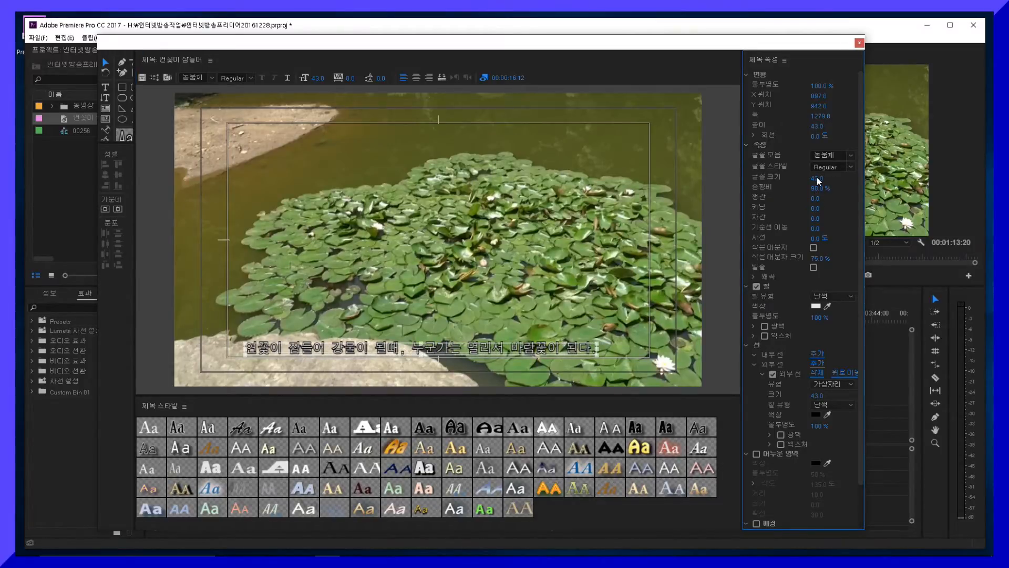
pyautogui.moveTo(822, 178)
pyautogui.mouseDown()
pyautogui.moveTo(841, 181)
pyautogui.moveTo(830, 178)
pyautogui.mouseUp()
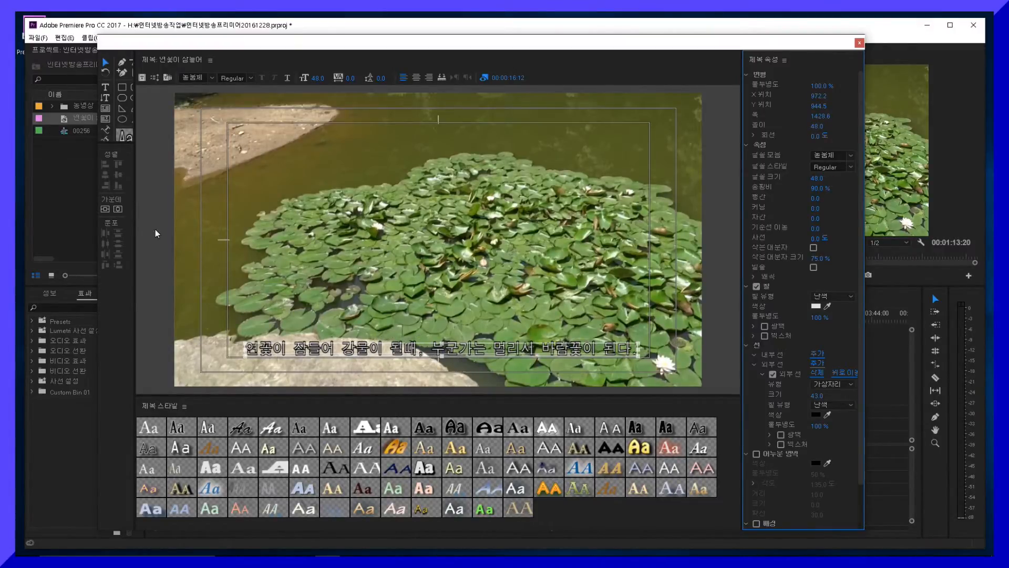
# Center the caption horizontally in the frame, set its outer stroke size to 62 and close the title editor.
pyautogui.click(120, 209)
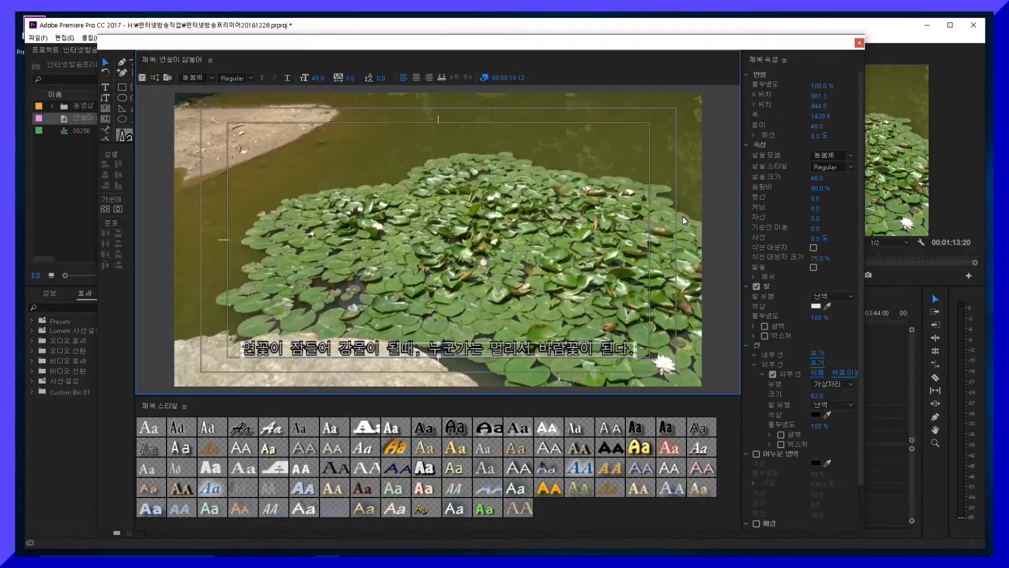
pyautogui.click(860, 40)
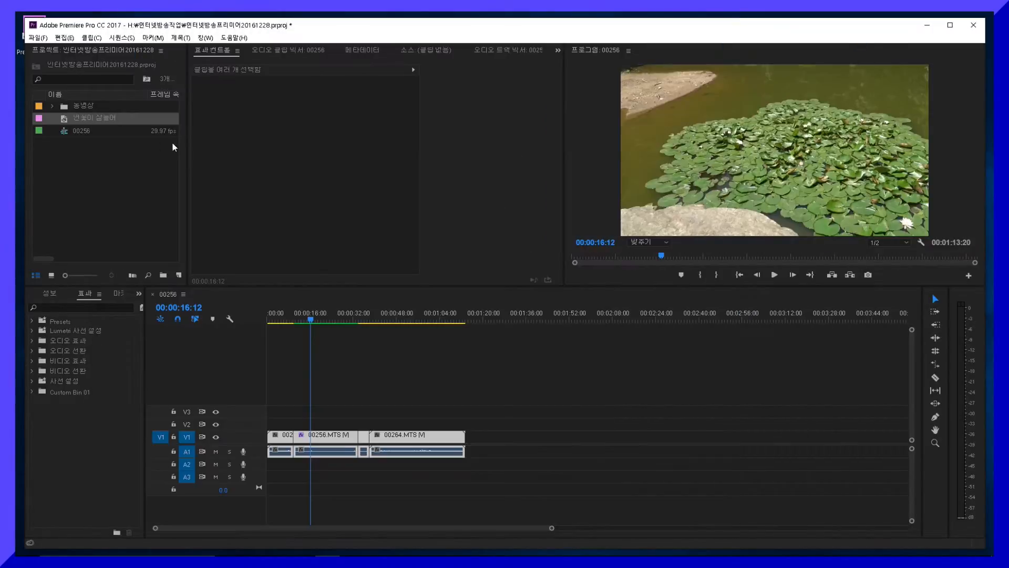
# Place the 연꽃이 잠들어 title on track V2 above the 00256.MTS clip, starting at 00:00:15:03.
pyautogui.click(65, 118)
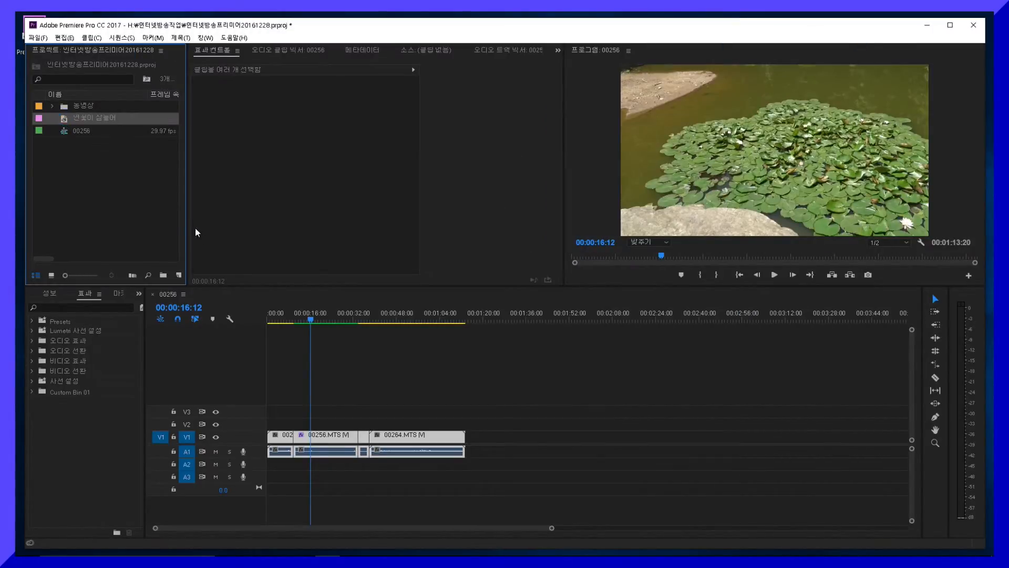
pyautogui.moveTo(249, 304); pyautogui.dragTo(345, 425)
pyautogui.moveTo(309, 319); pyautogui.dragTo(307, 325)
pyautogui.moveTo(311, 425); pyautogui.dragTo(308, 426)
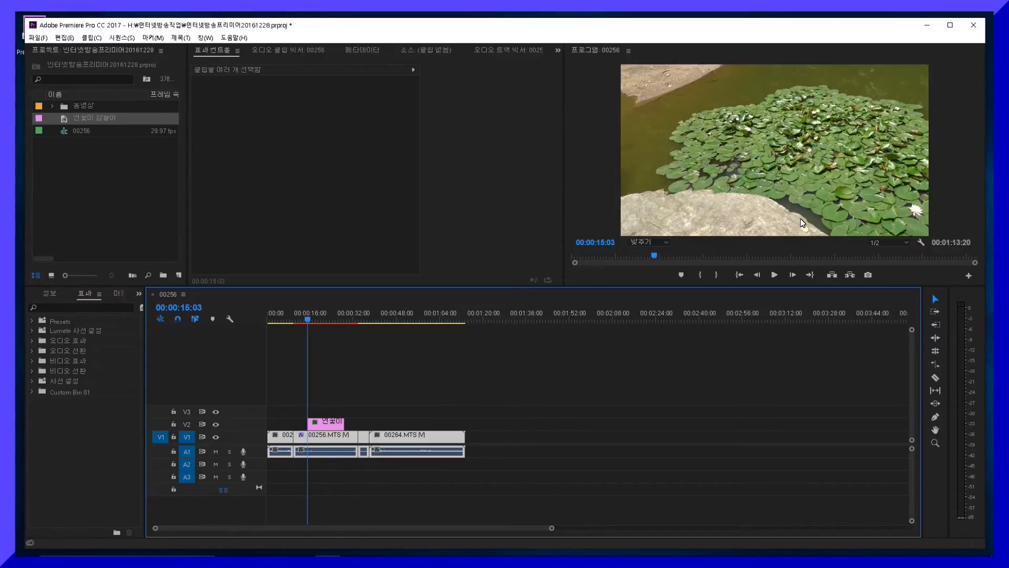
# Play the sequence from shortly before the title to check the caption, enlarging the program monitor during playback.
pyautogui.click(278, 320)
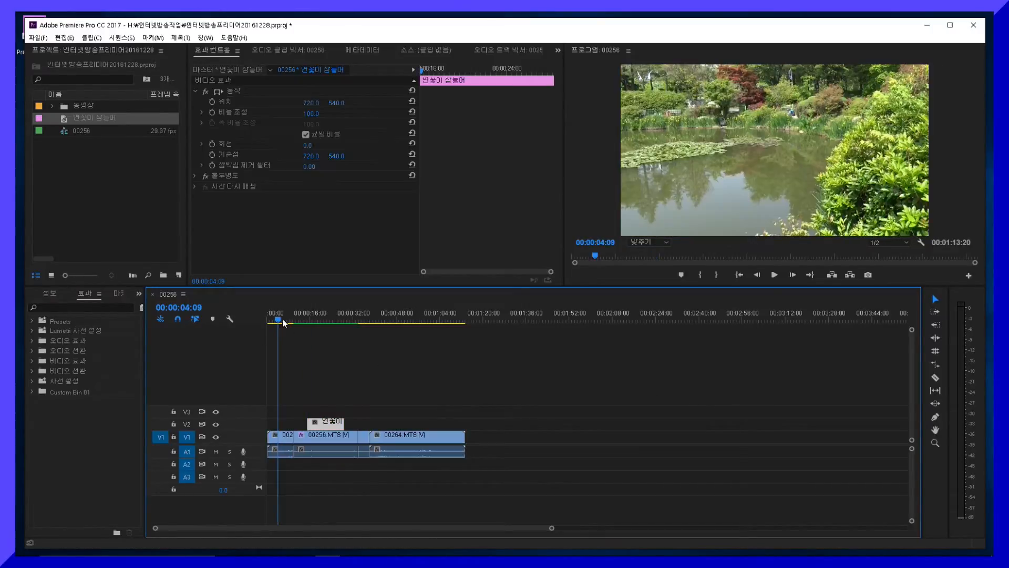
pyautogui.moveTo(278, 321); pyautogui.dragTo(299, 319)
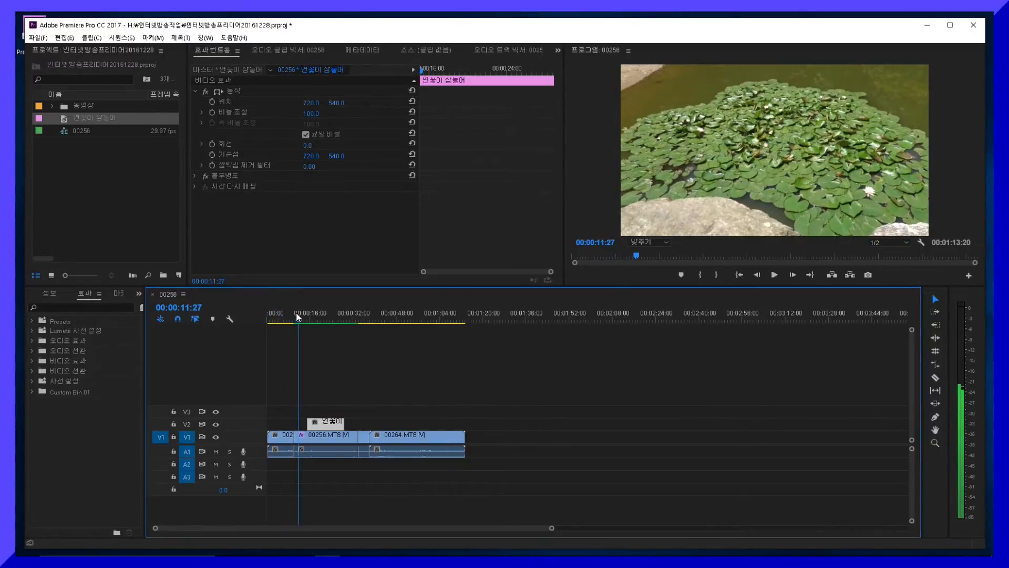
pyautogui.press('space')
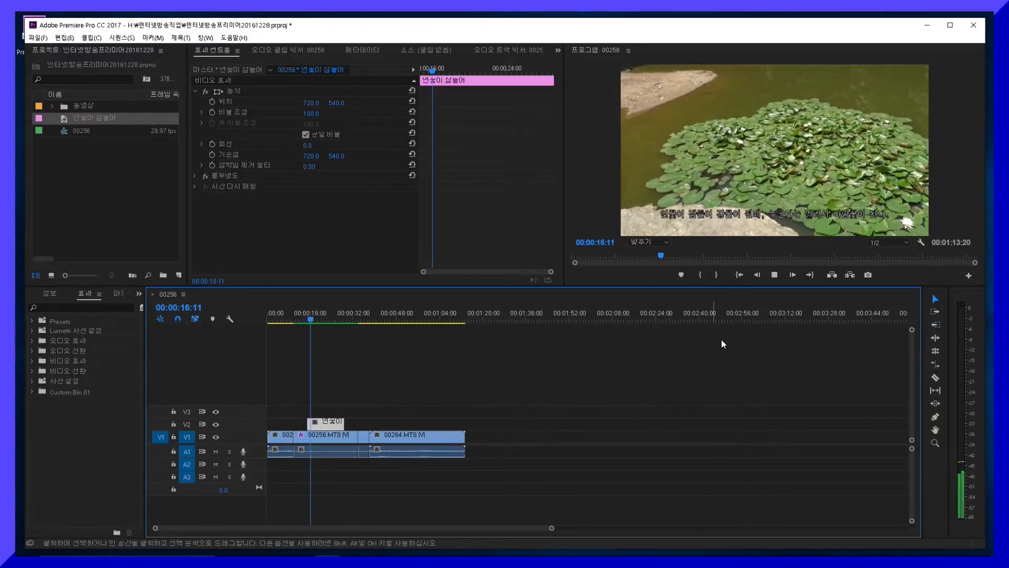
pyautogui.press('`')
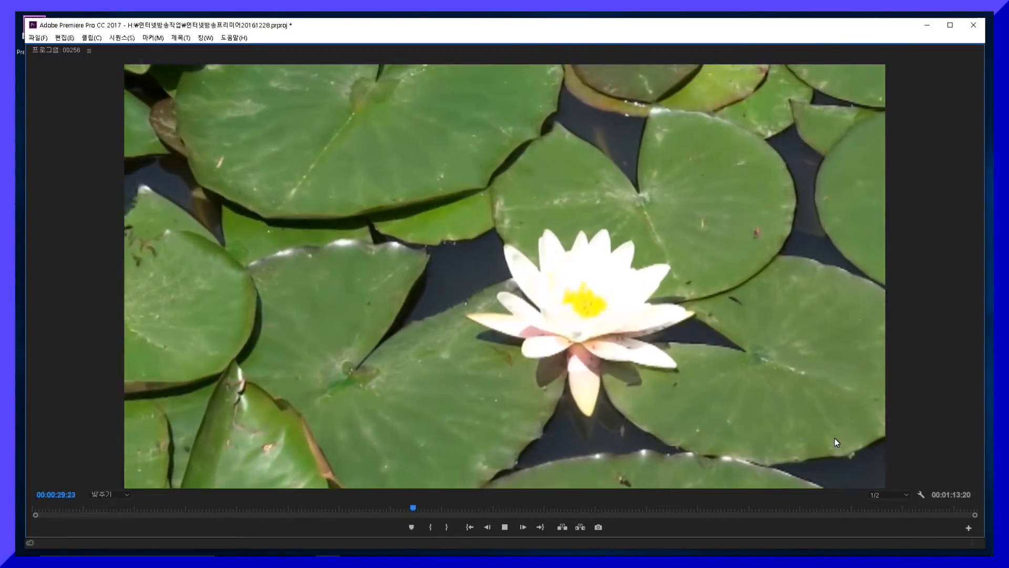
pyautogui.press('`')
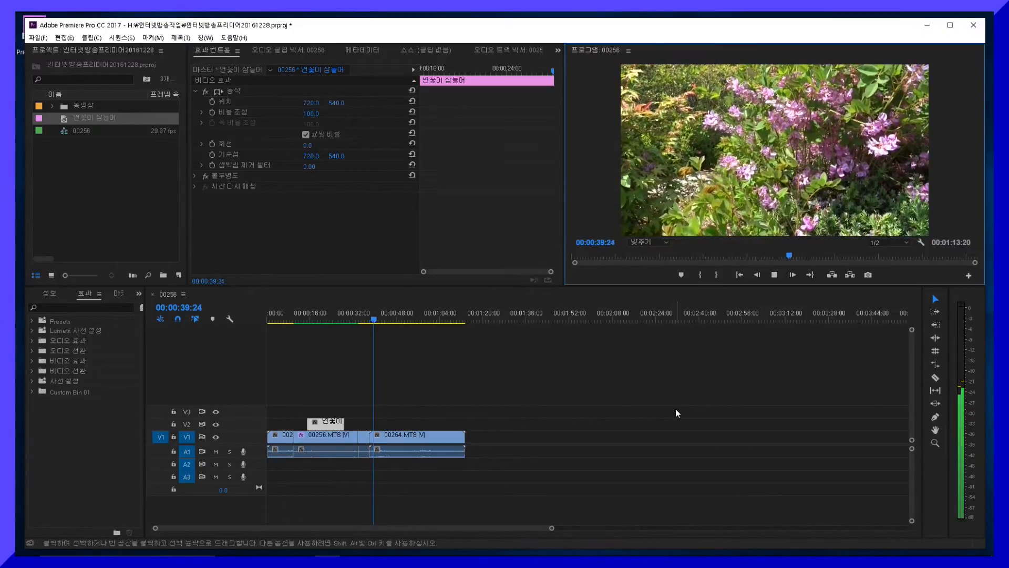
pyautogui.press('space')
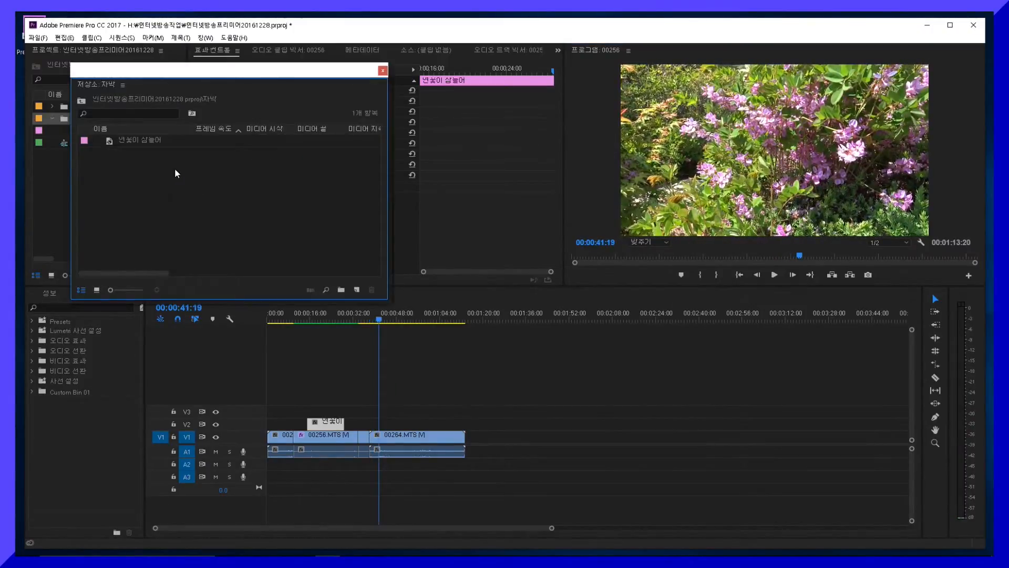
# Create a new title named 언덕위 바람꽃이 in the 자막 bin, keeping the default video settings.
pyautogui.rightClick(175, 173)
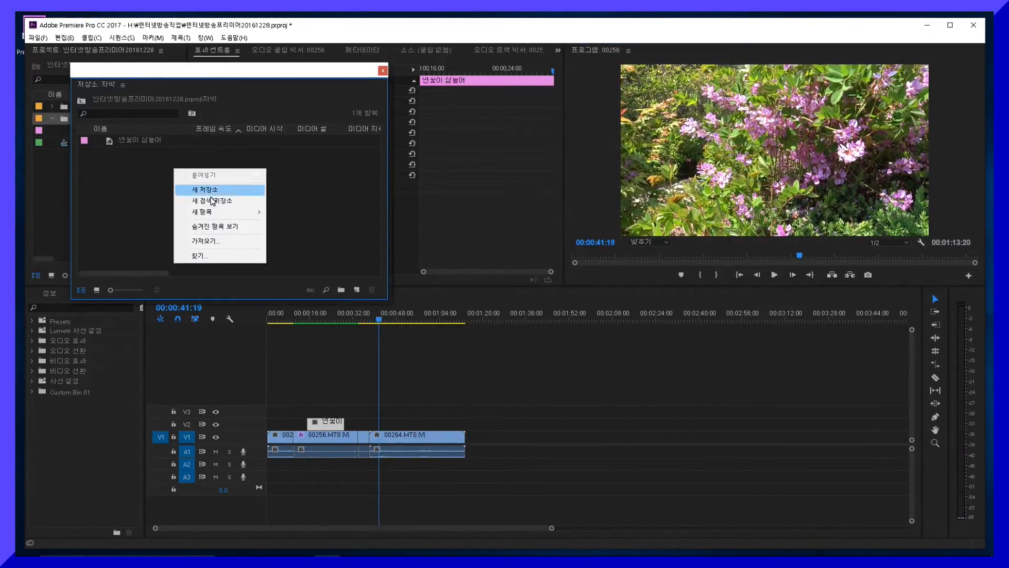
pyautogui.moveTo(253, 212)
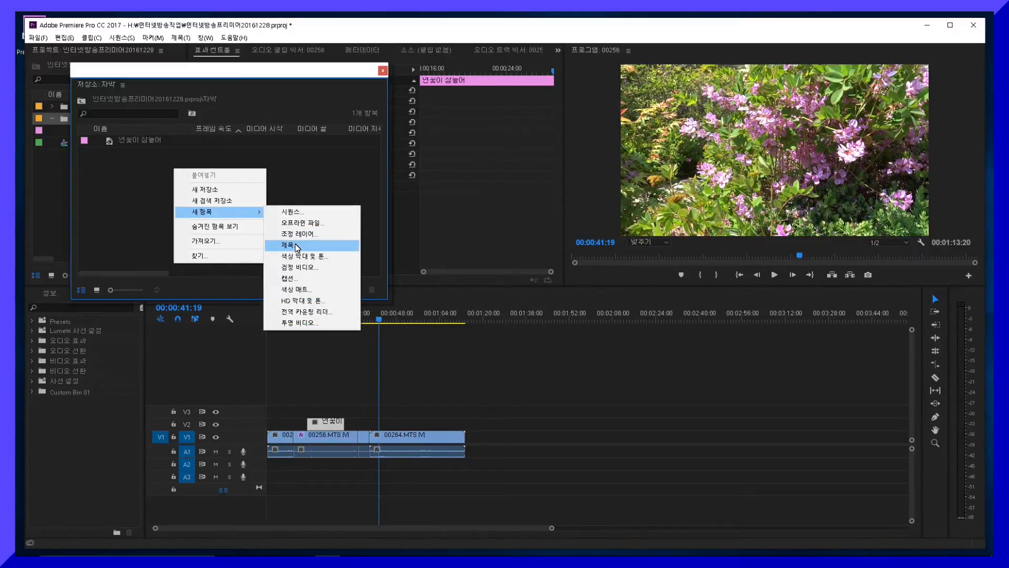
pyautogui.click(296, 245)
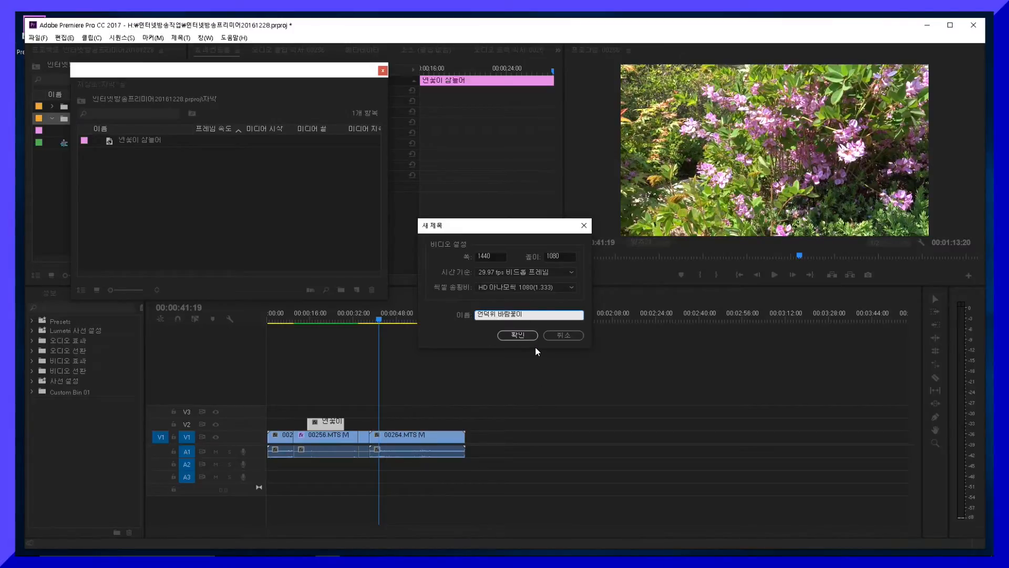
pyautogui.click(518, 335)
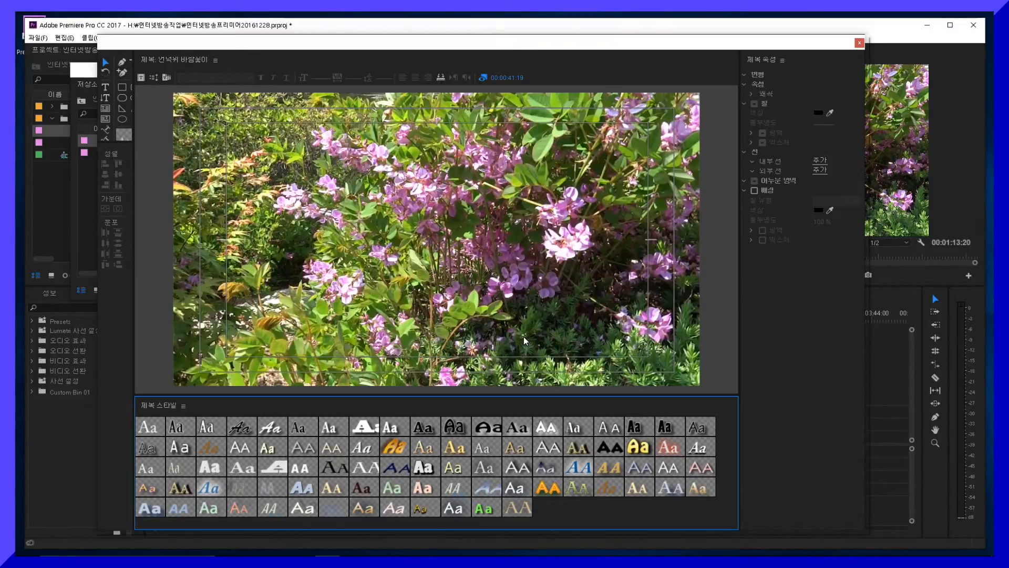
# Add the caption text "언덕위 바람꽃이 연분홍으로 깃들께, 숨겨진 눈물이 바람을 적신다." near the frame's lower edge.
pyautogui.click(107, 87)
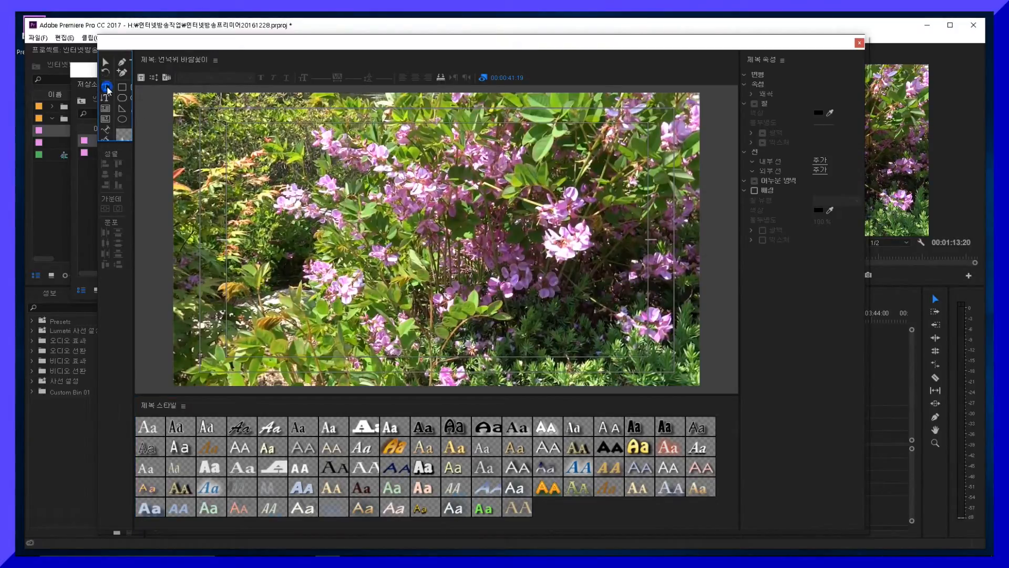
pyautogui.click(238, 347)
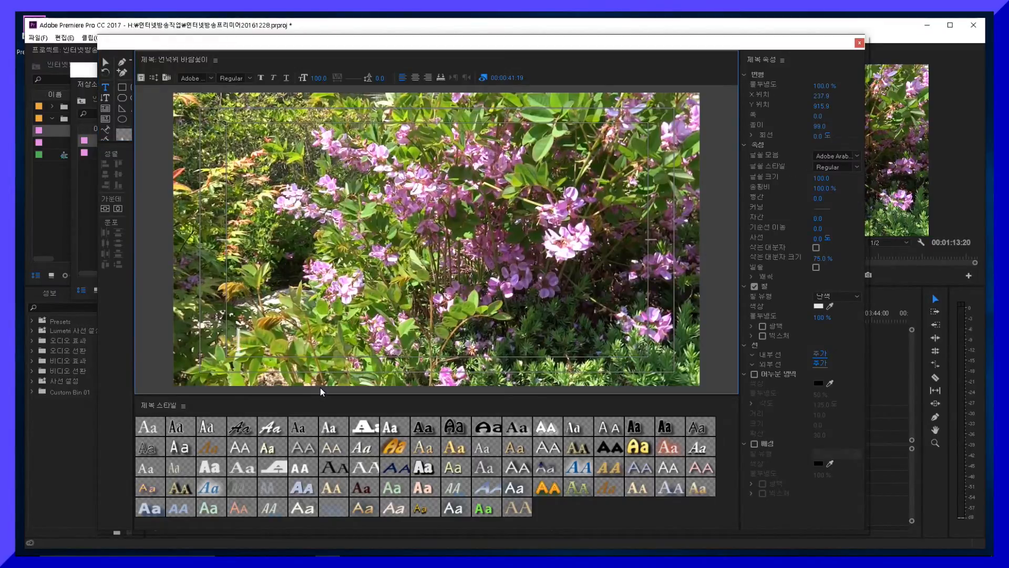
pyautogui.write('언덕위 바람꽃이 피었습니다')
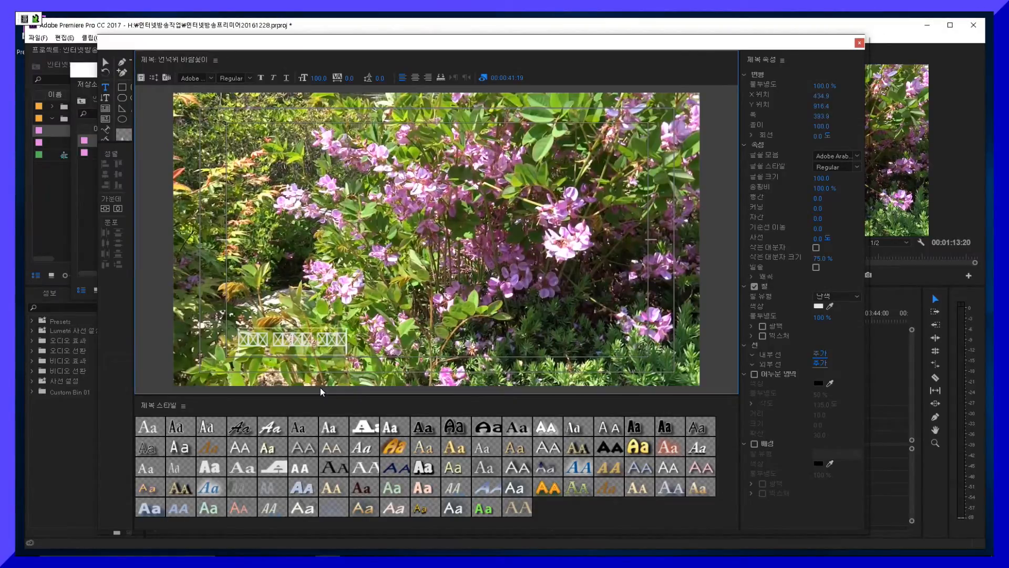
pyautogui.press('BackSpace')
pyautogui.press('BackSpace')
pyautogui.press('BackSpace')
pyautogui.press('BackSpace')
pyautogui.press('BackSpace')
pyautogui.write('흐드러지게 피었네.')
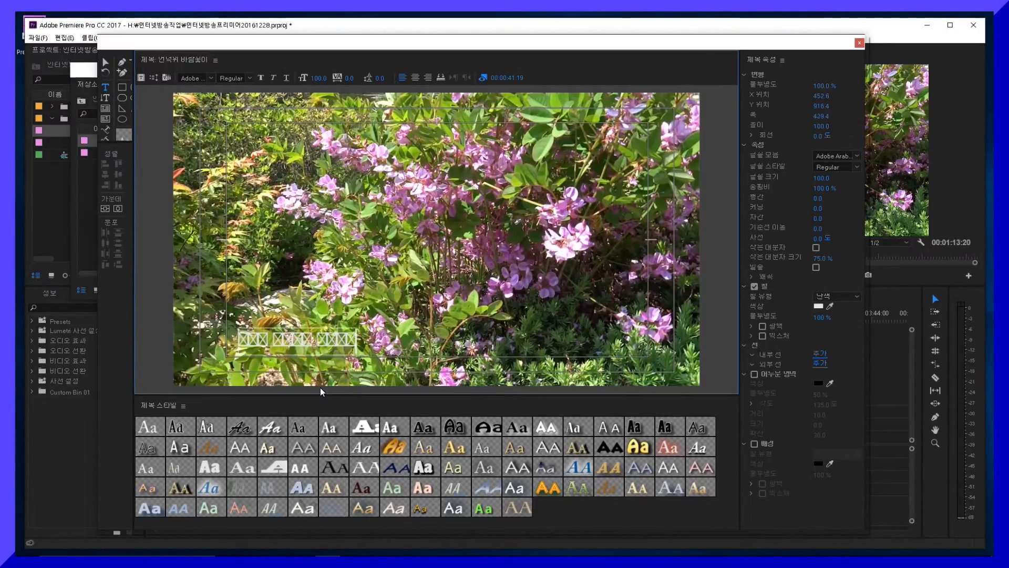
pyautogui.write('꿀벌이 ')
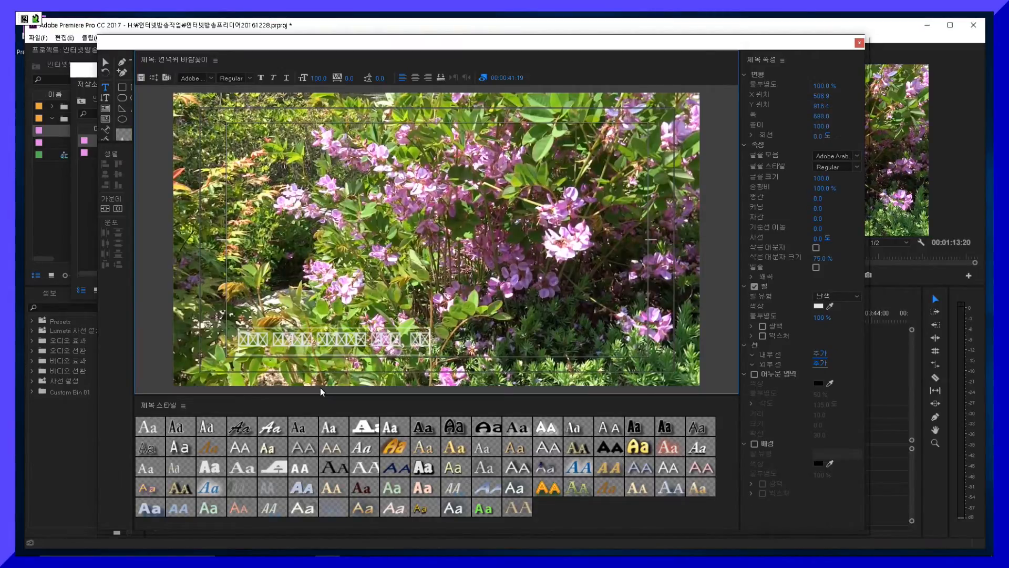
pyautogui.write('앉아이 있는')
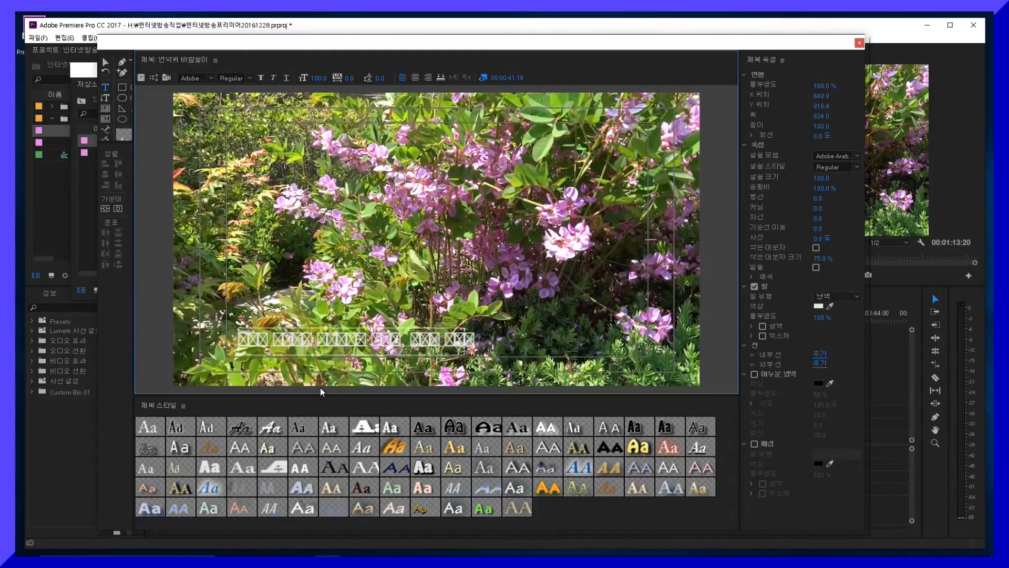
pyautogui.write('데 ㅈ')
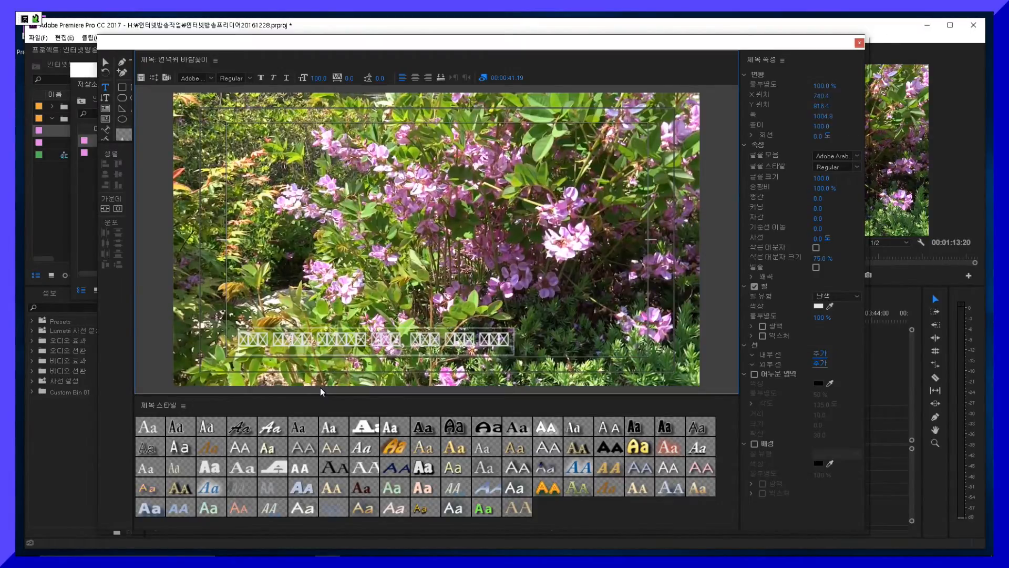
pyautogui.write('줍니다.')
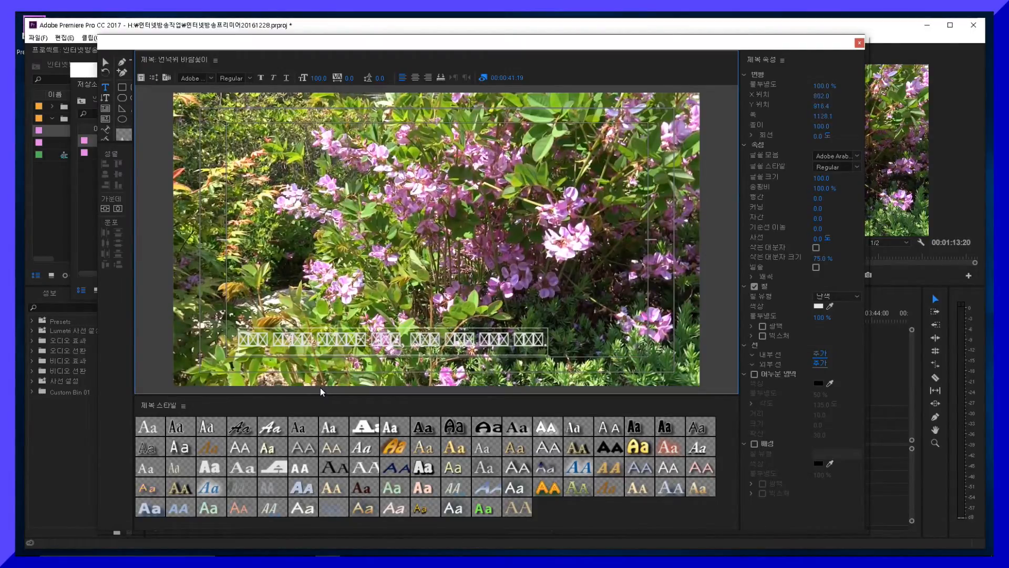
# Set the caption's font to 돋움체, with font size 44 and aspect 85%.
pyautogui.click(105, 64)
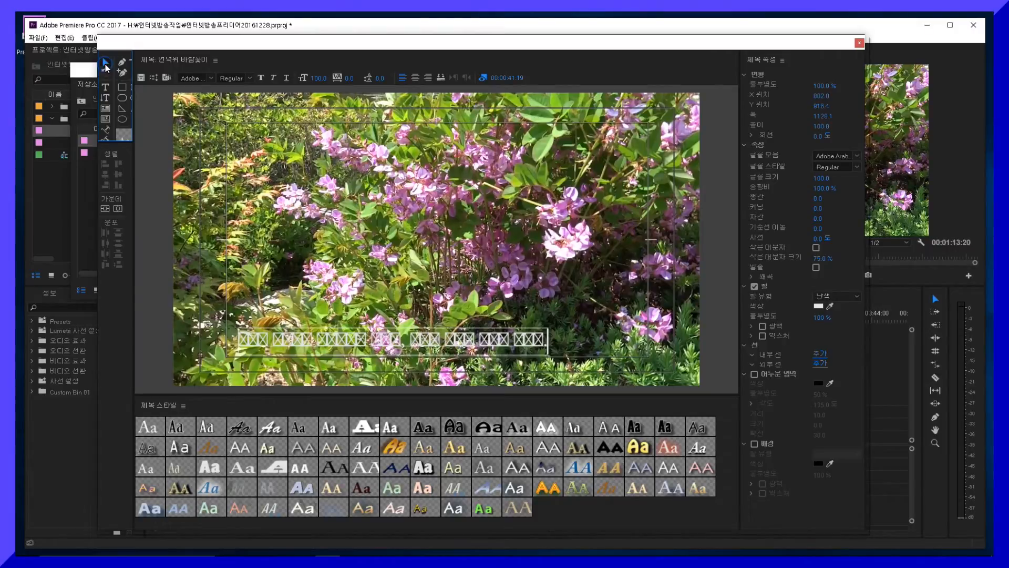
pyautogui.click(213, 77)
pyautogui.scroll(-5, 213, 177)
pyautogui.scroll(-10, 231, 178)
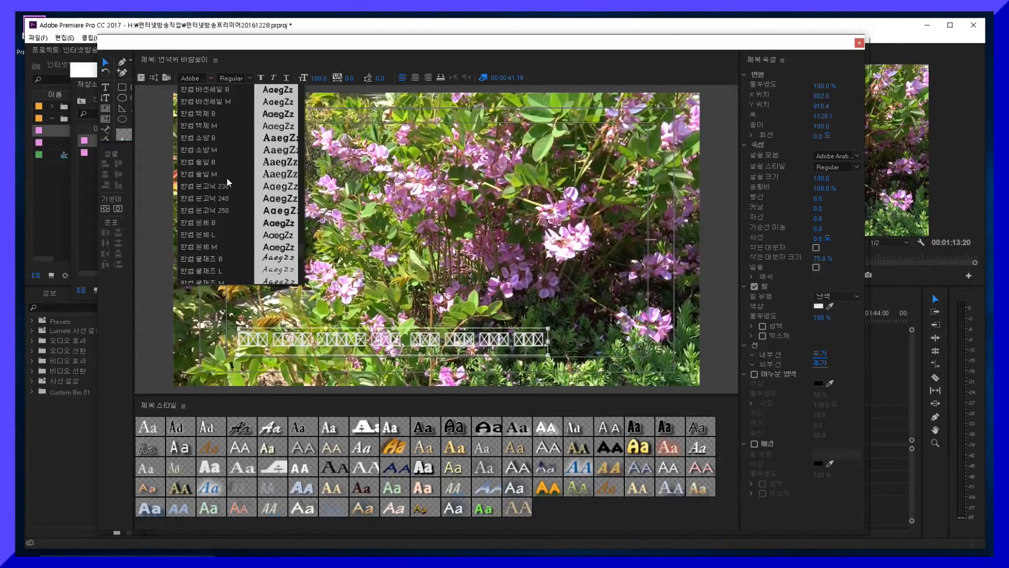
pyautogui.scroll(15, 232, 178)
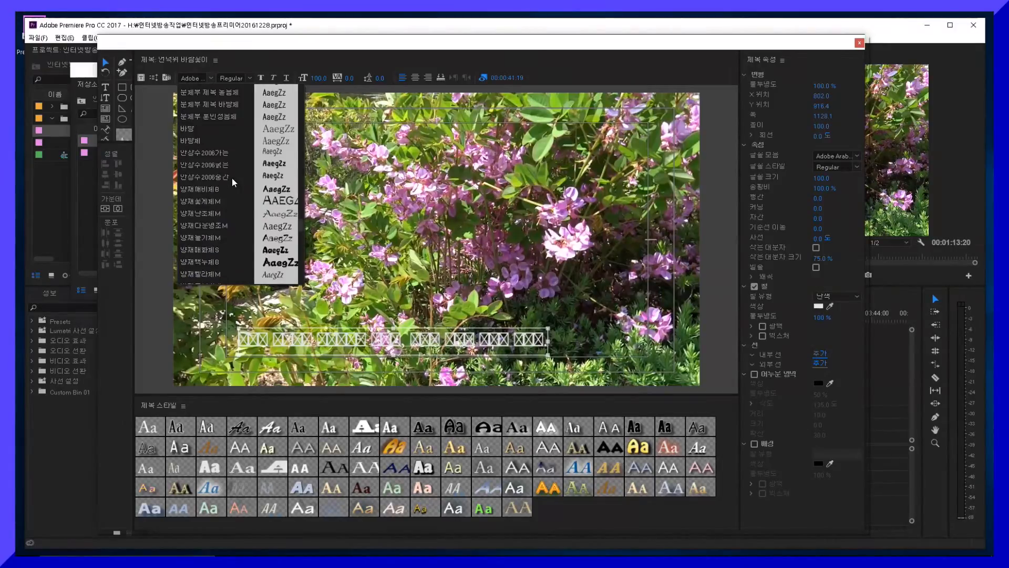
pyautogui.click(204, 165)
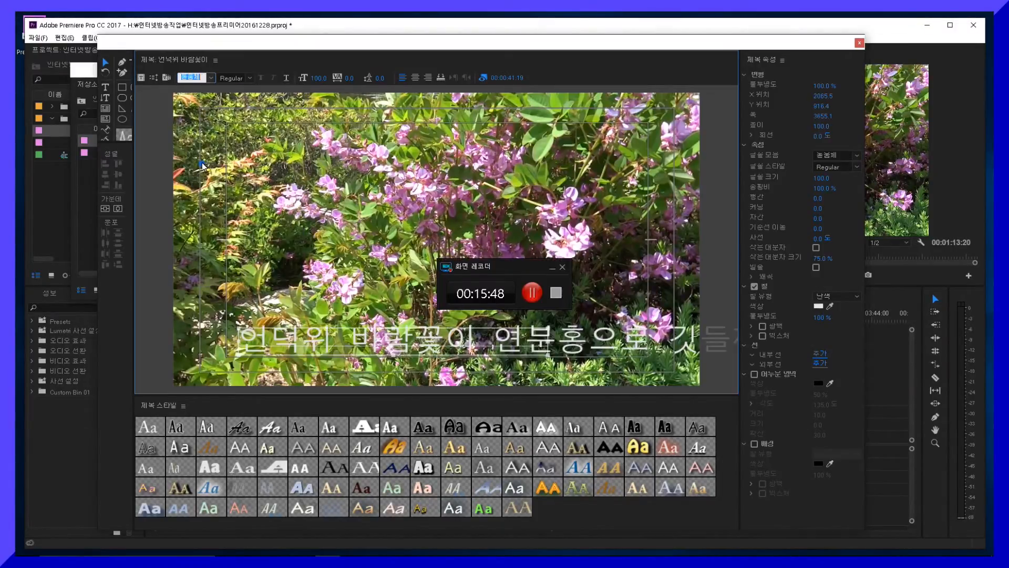
pyautogui.moveTo(827, 181); pyautogui.dragTo(798, 185)
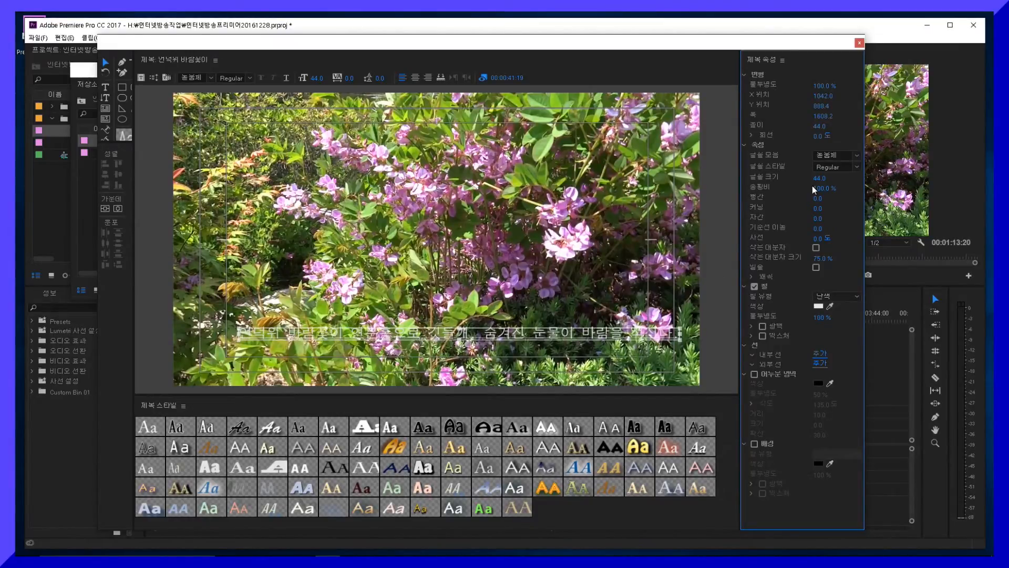
pyautogui.moveTo(825, 191); pyautogui.dragTo(816, 190)
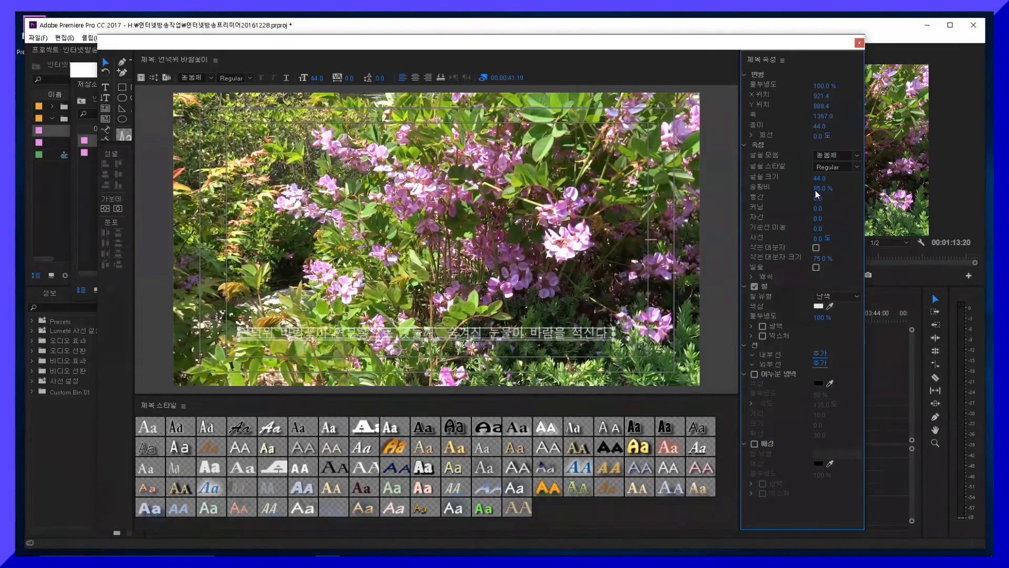
# Move the caption slightly lower in the frame and add an outer stroke of size 72.
pyautogui.moveTo(526, 336); pyautogui.dragTo(530, 352)
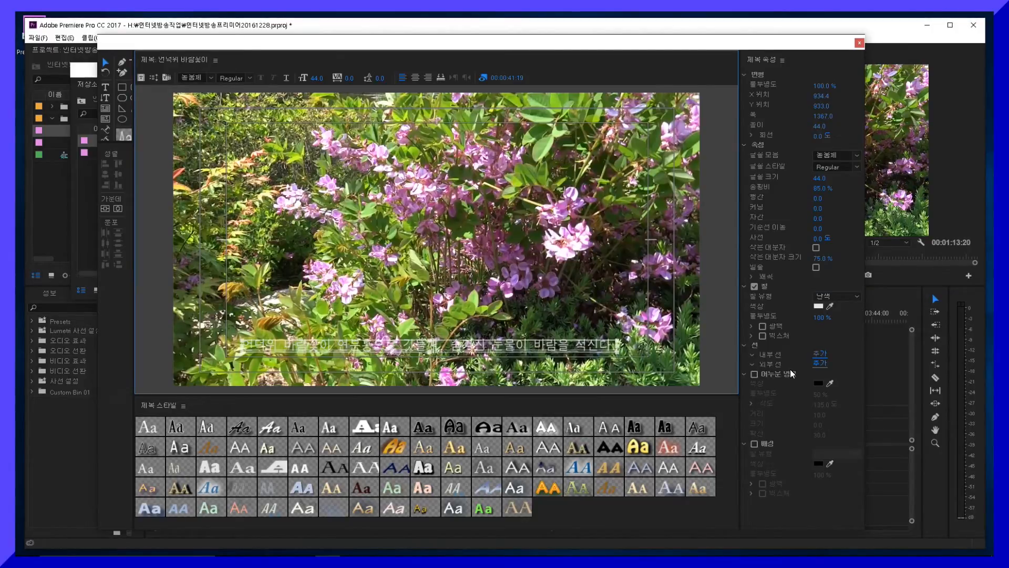
pyautogui.click(819, 365)
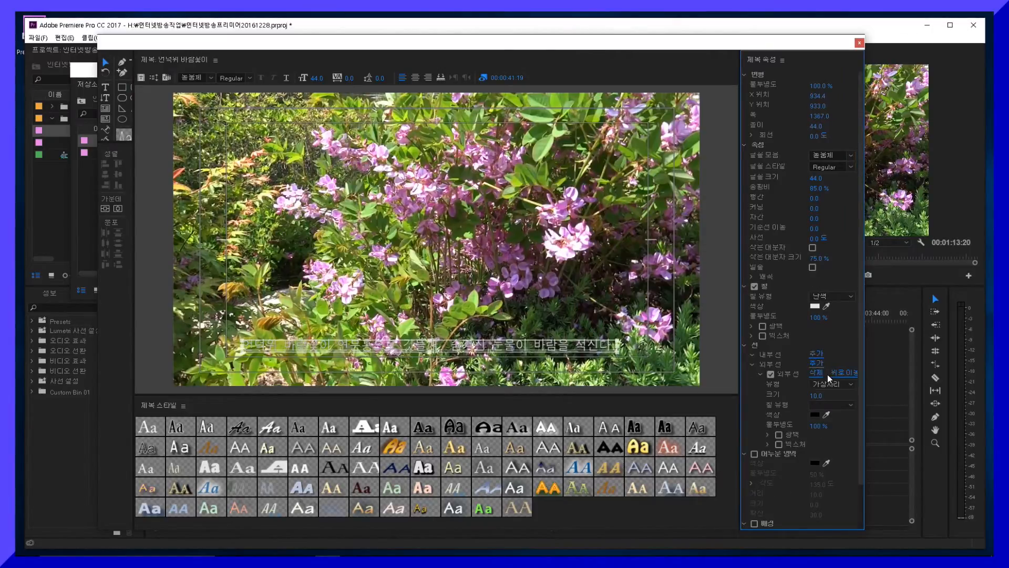
pyautogui.moveTo(815, 398); pyautogui.dragTo(848, 395)
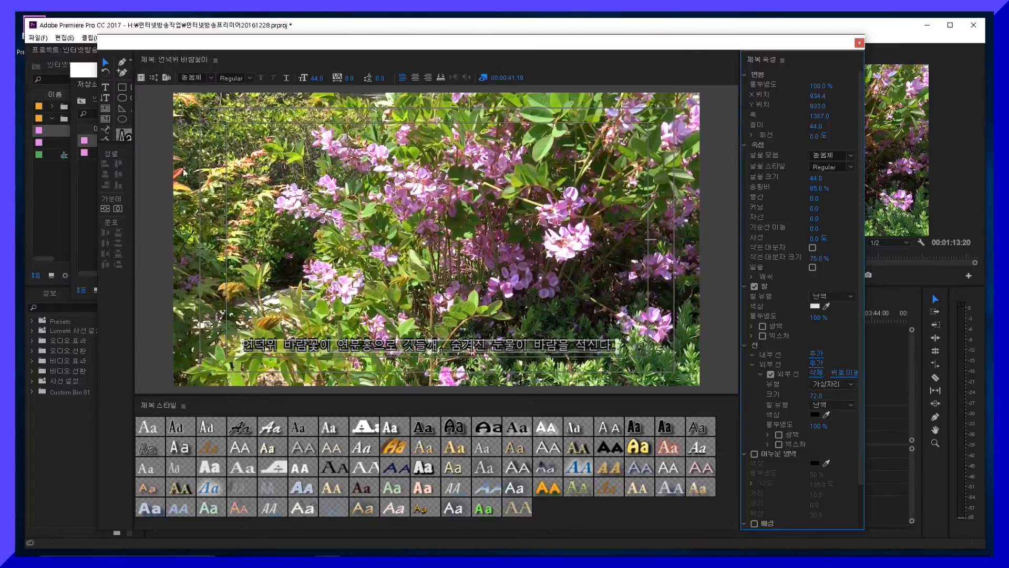
# Correct the caption wording by replacing the ending of "깃들께," so it reads "깃들어".
pyautogui.click(106, 87)
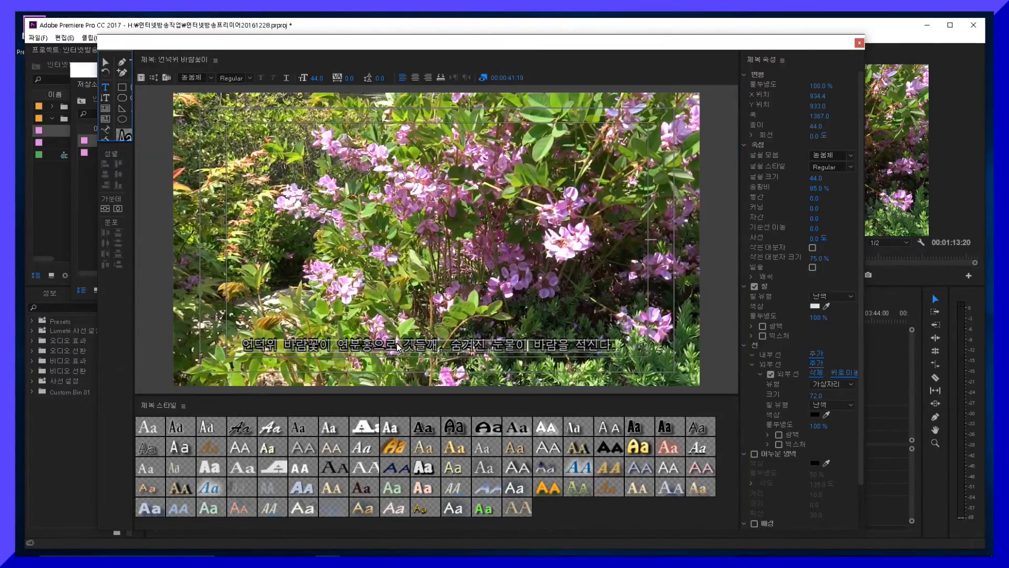
pyautogui.moveTo(426, 350); pyautogui.dragTo(448, 351)
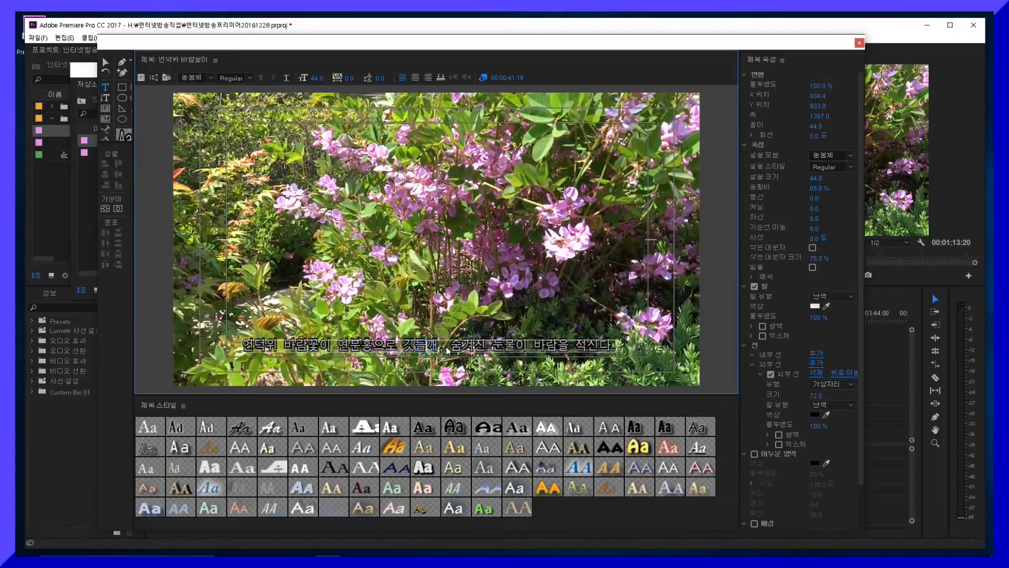
pyautogui.write('어,')
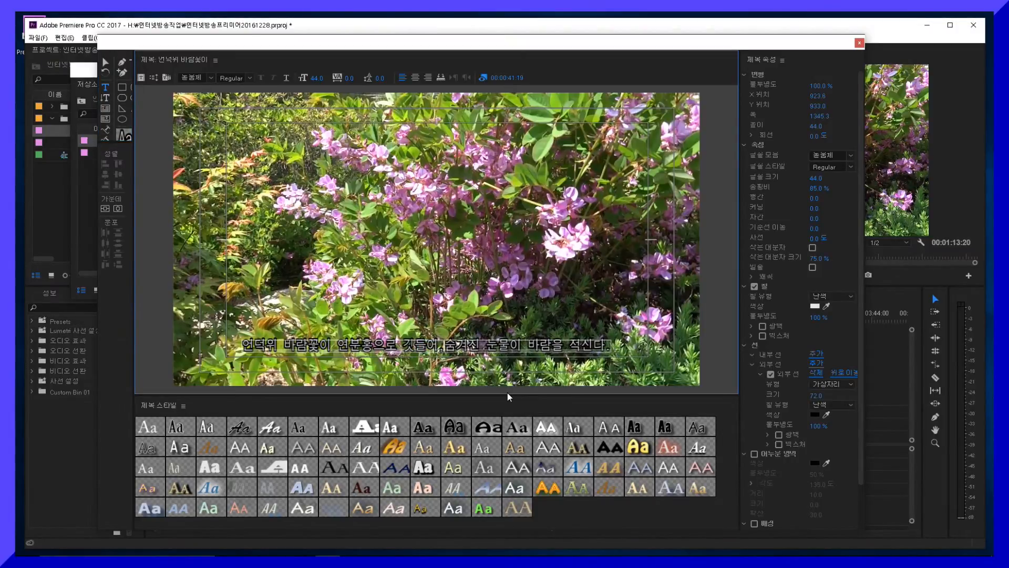
# Center the caption horizontally in the frame and lower it to Y position 944.2.
pyautogui.click(105, 62)
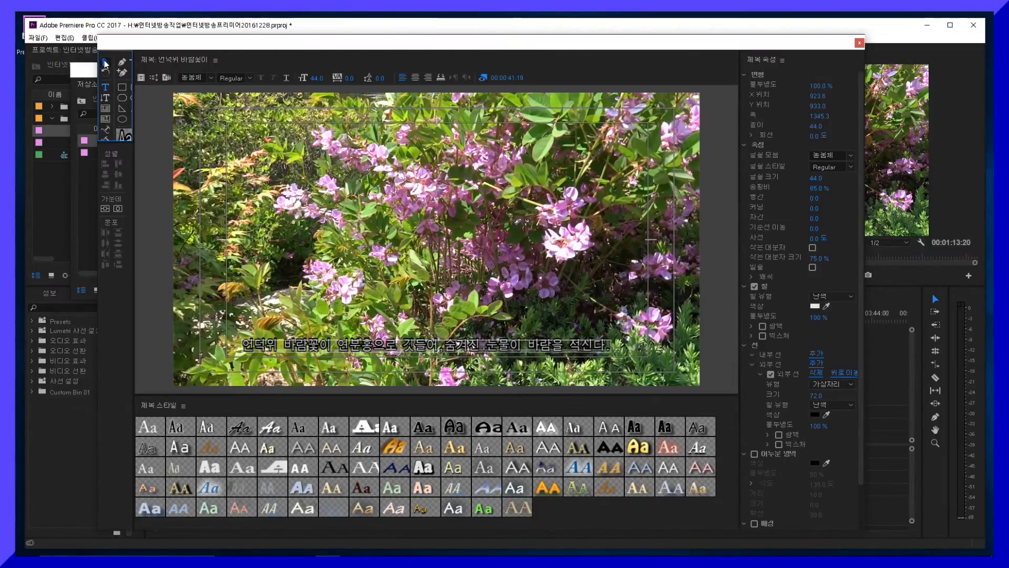
pyautogui.click(119, 210)
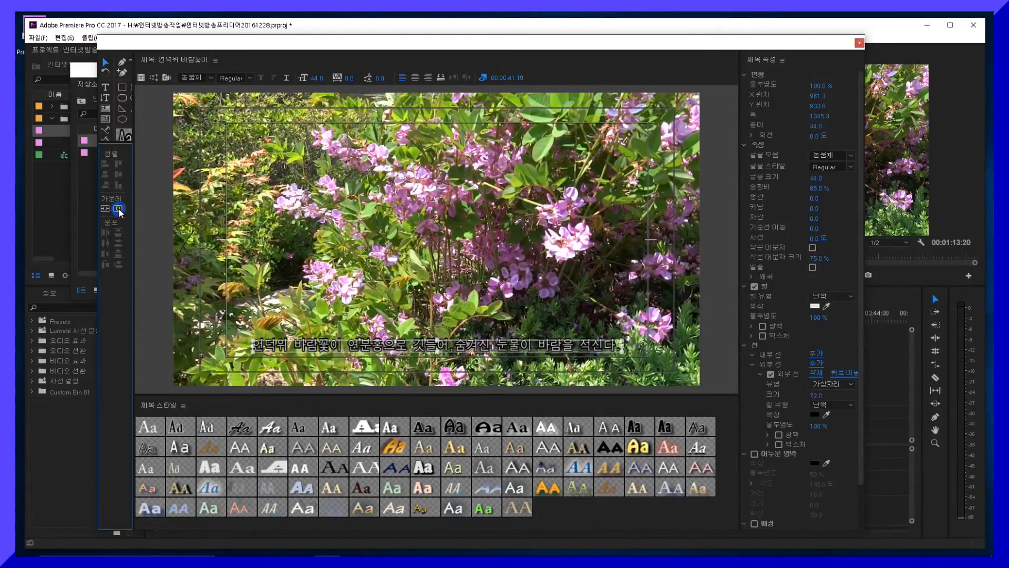
pyautogui.moveTo(476, 349); pyautogui.dragTo(480, 353)
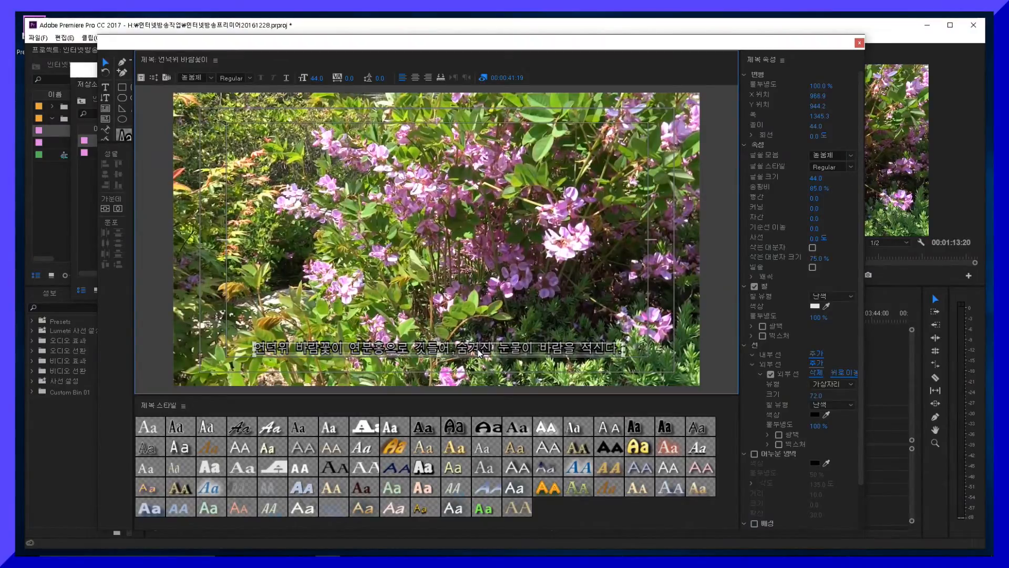
pyautogui.moveTo(479, 353); pyautogui.dragTo(480, 354)
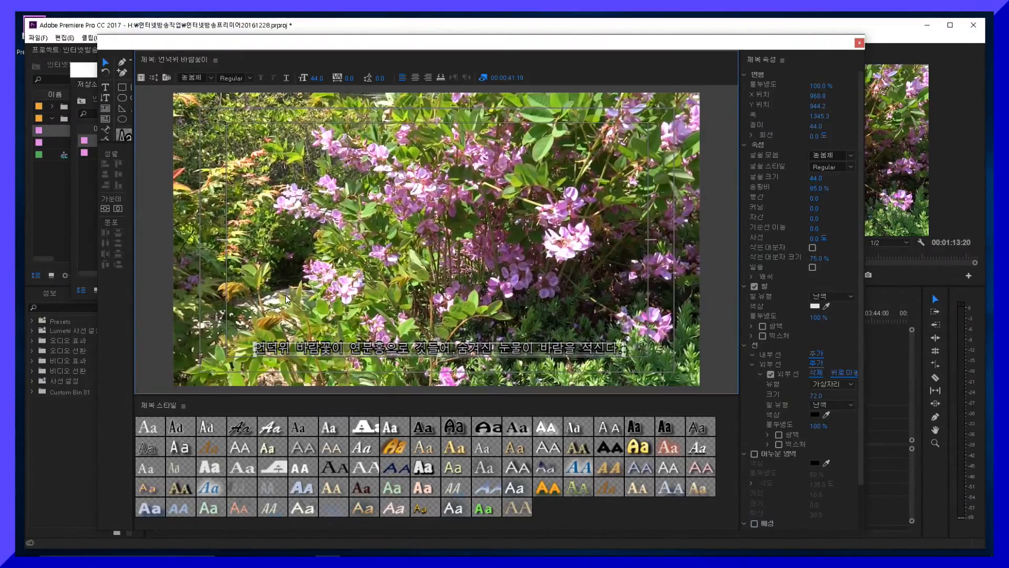
pyautogui.click(118, 209)
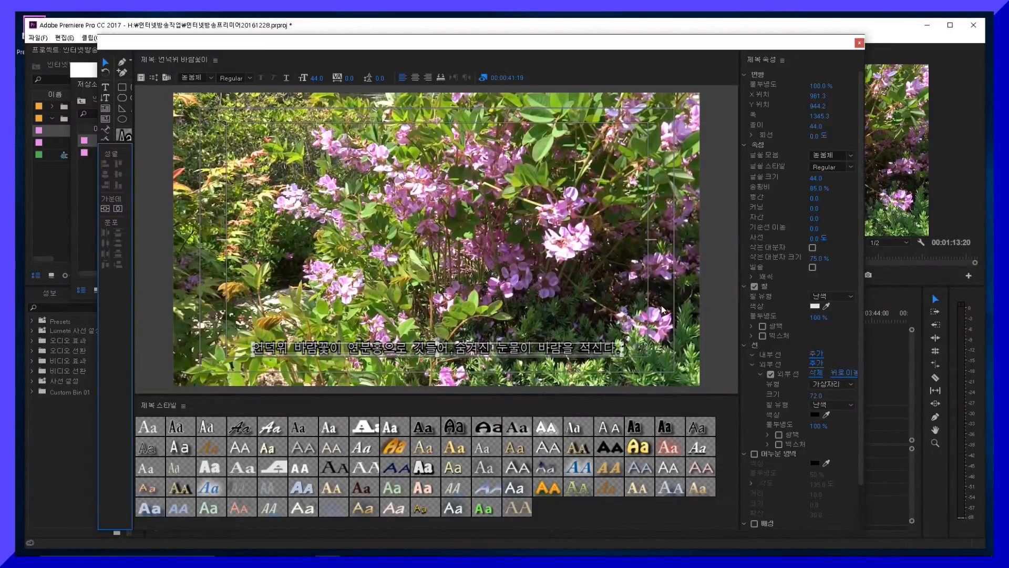
pyautogui.click(721, 361)
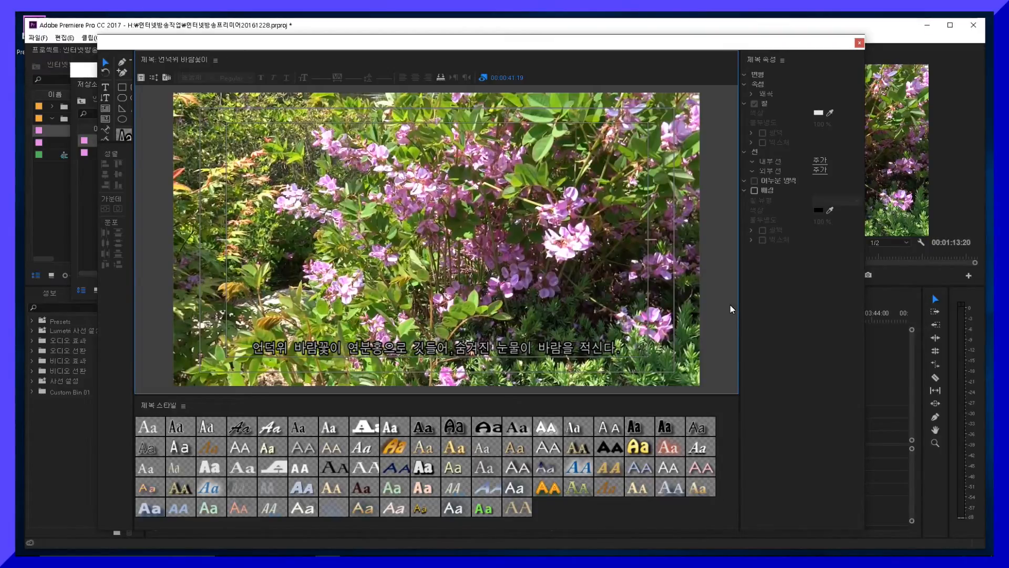
# Set the caption title to crawl left, starting and ending off screen, and close the title editor.
pyautogui.click(551, 352)
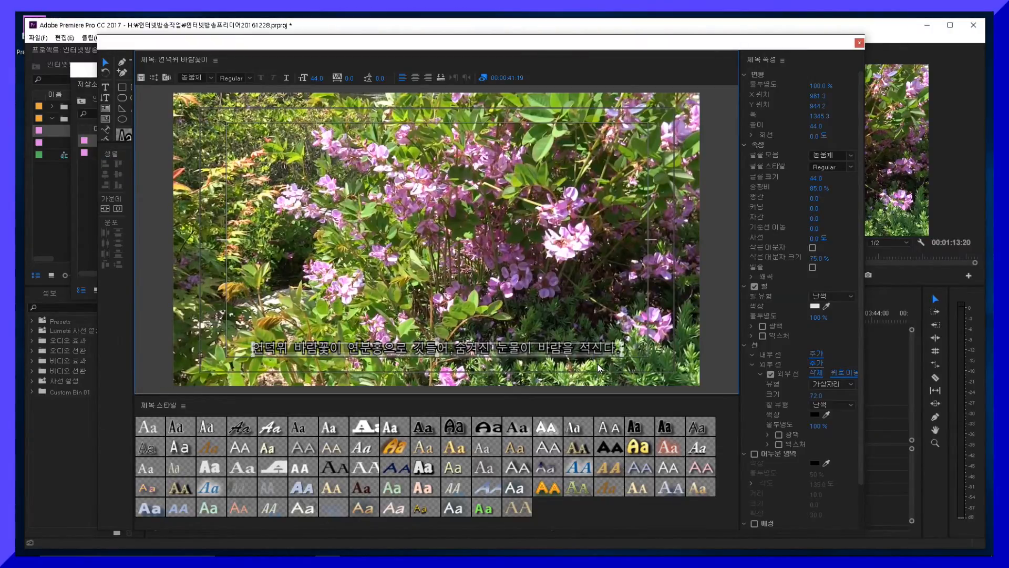
pyautogui.click(154, 78)
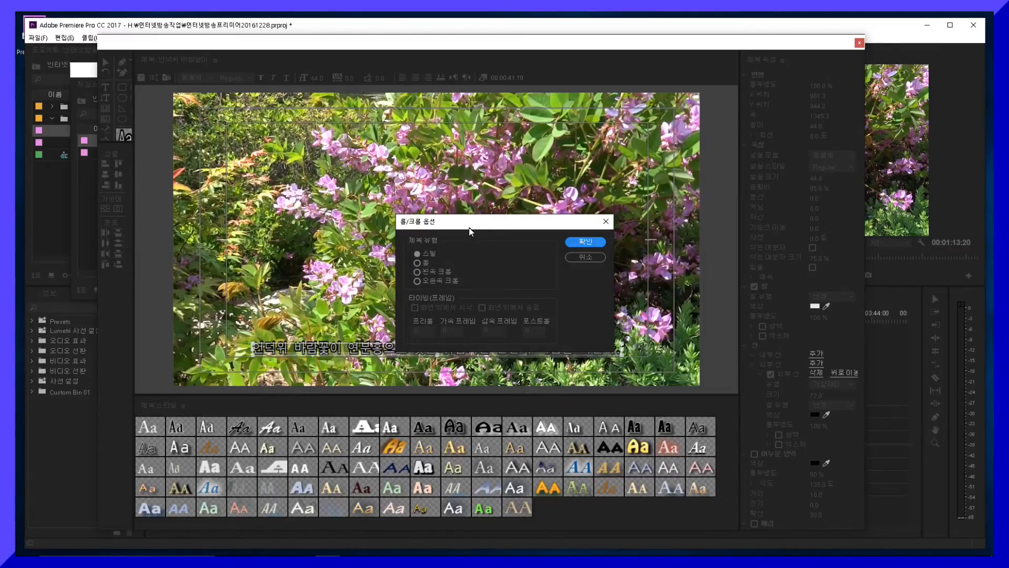
pyautogui.click(417, 274)
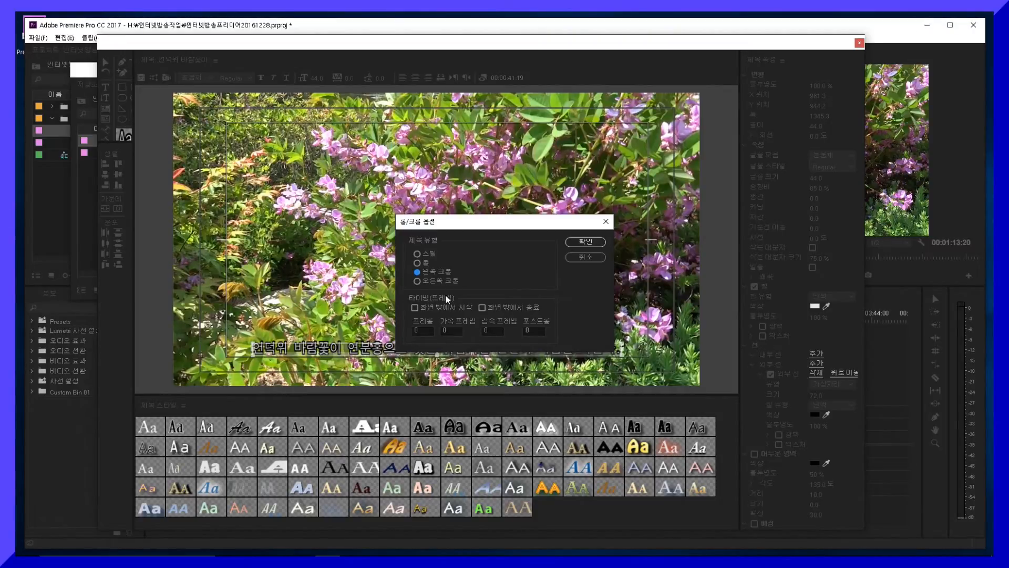
pyautogui.click(415, 308)
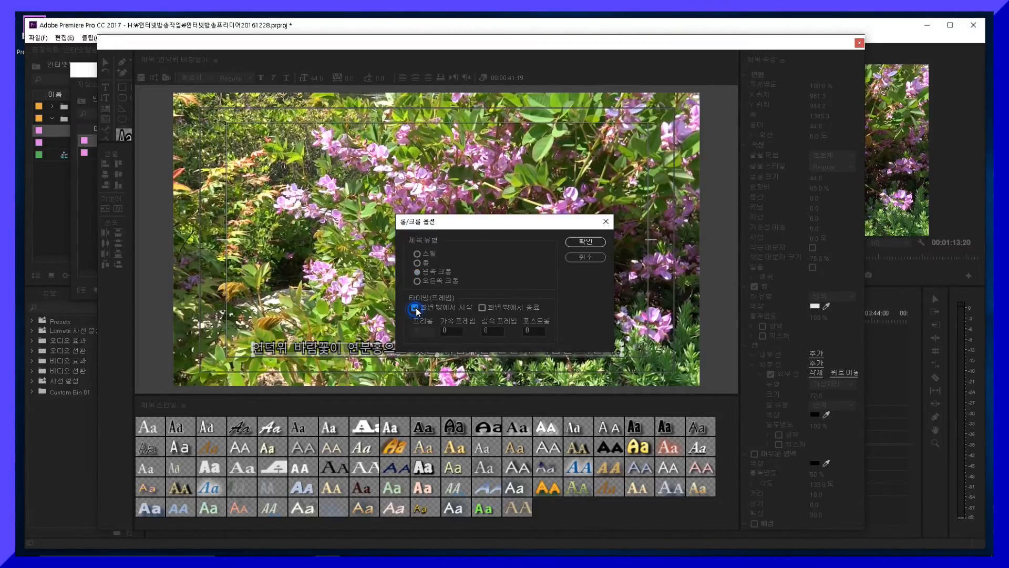
pyautogui.click(482, 308)
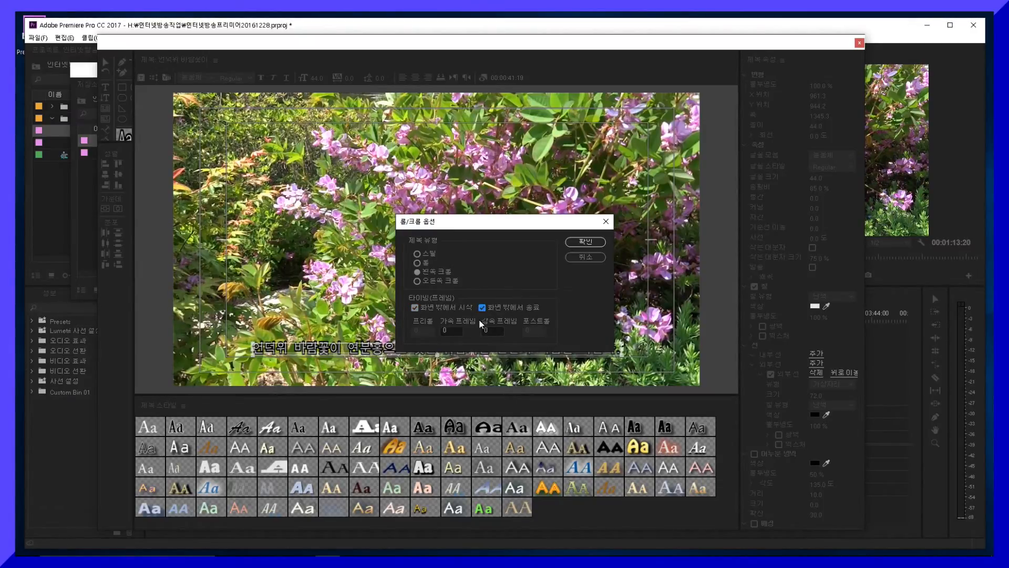
pyautogui.click(593, 243)
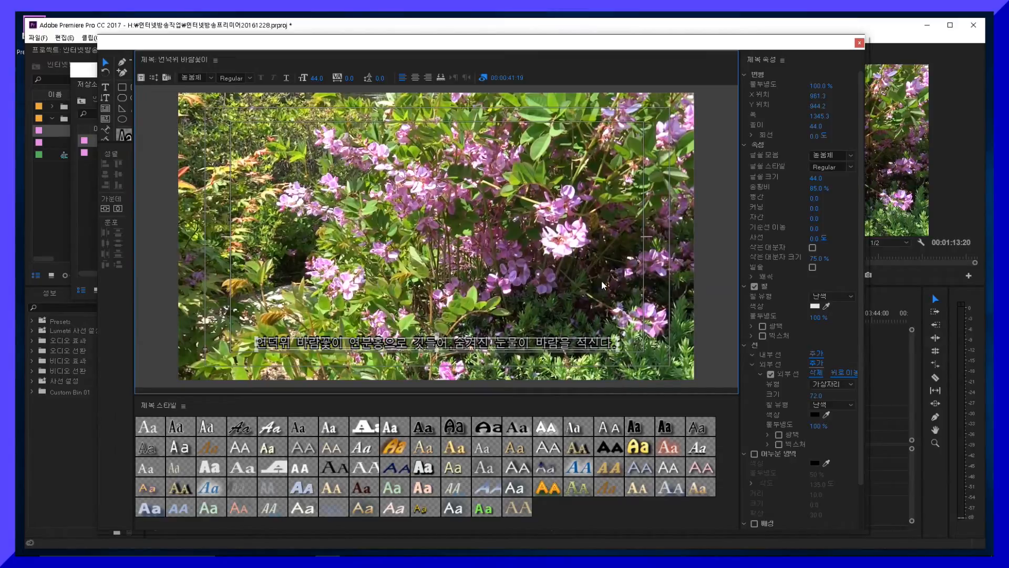
pyautogui.click(610, 386)
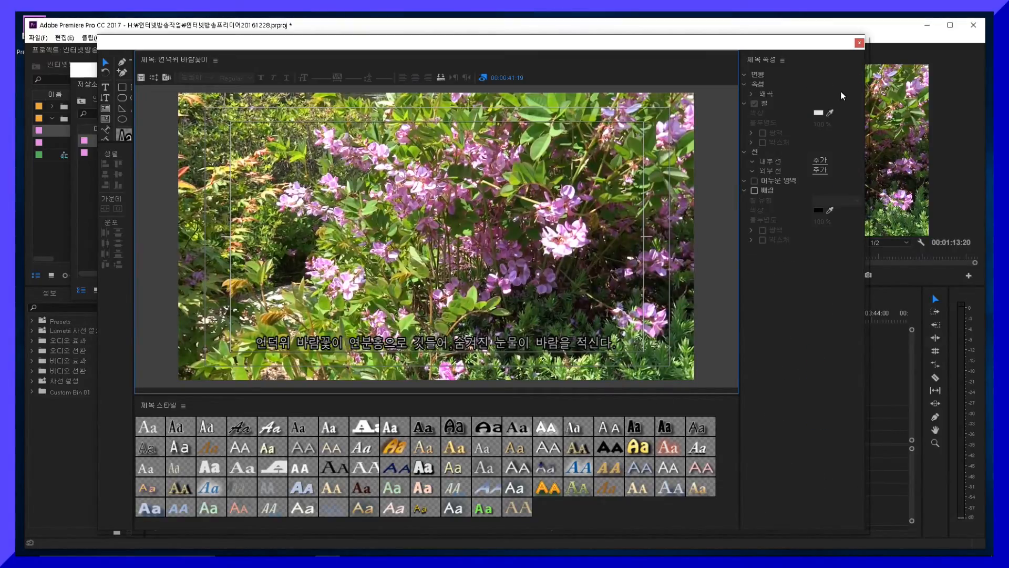
pyautogui.click(860, 45)
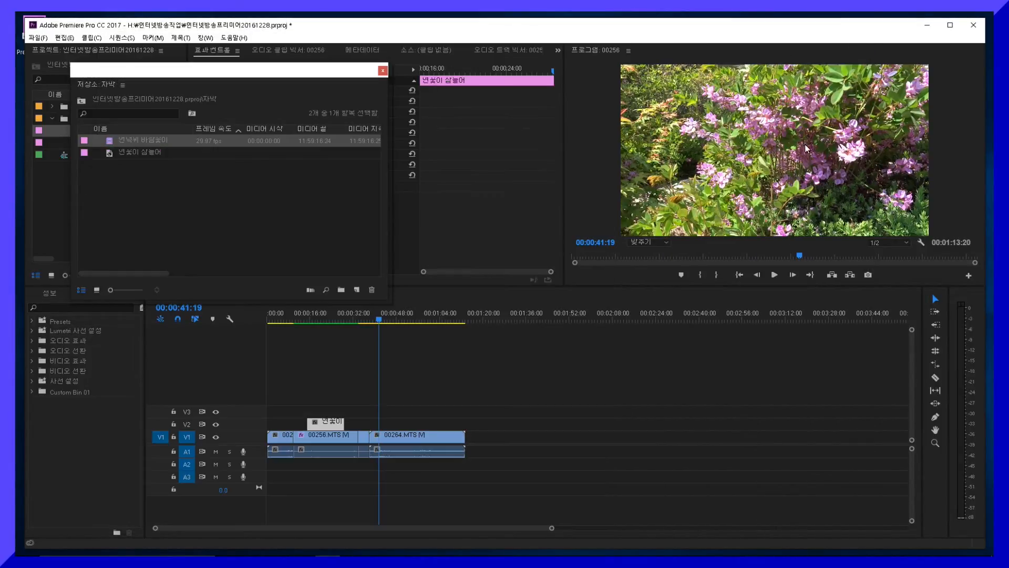
# Place the 언덕위 바람꽃이 title on track V2 at 00:00:41:19, above the 00264.MTS clip.
pyautogui.click(112, 139)
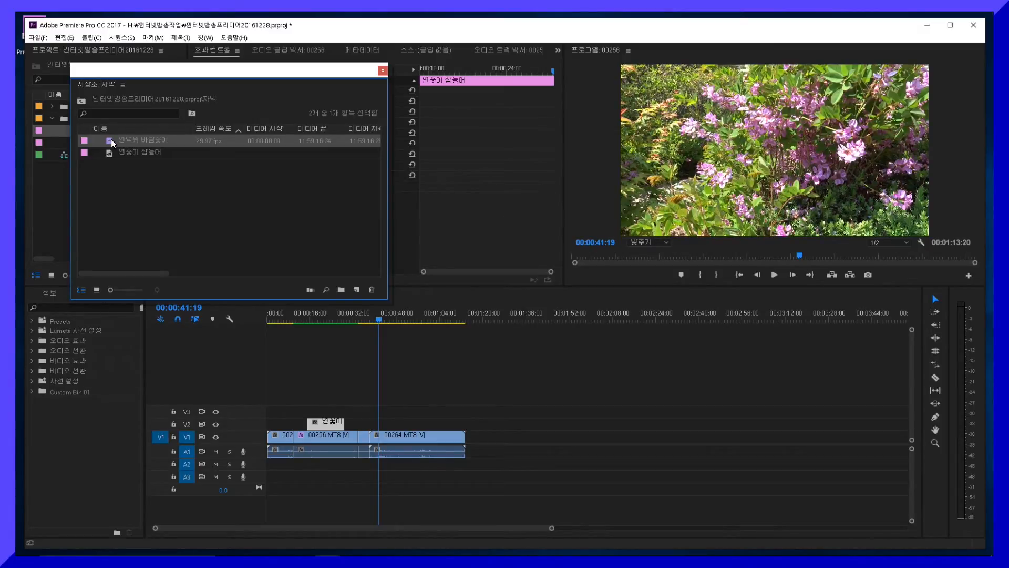
pyautogui.moveTo(197, 187); pyautogui.dragTo(387, 423)
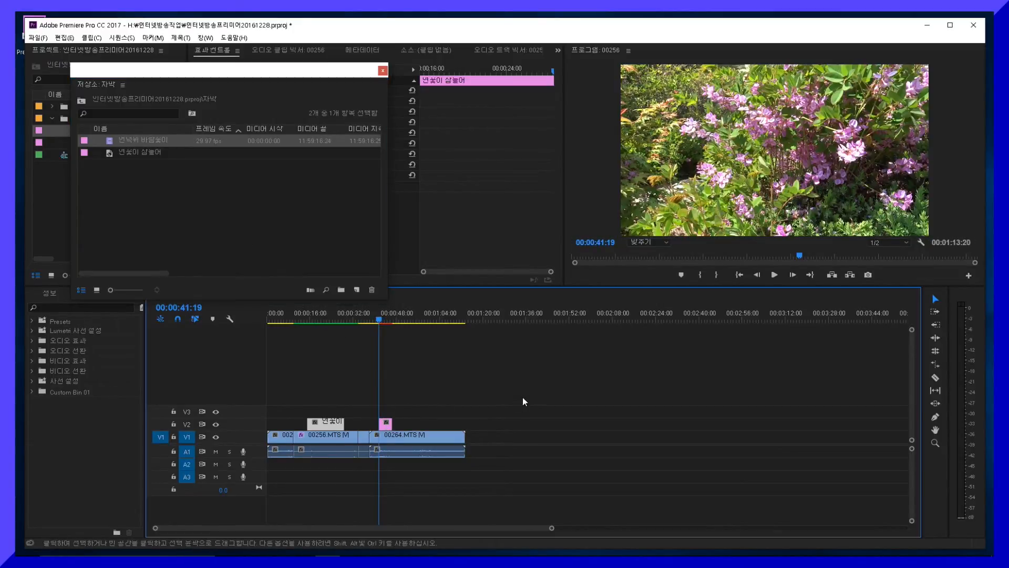
pyautogui.click(510, 371)
# Play back the crawling caption from just before its start, first in the normal preview and again in the enlarged one.
pyautogui.moveTo(380, 318); pyautogui.dragTo(378, 327)
pyautogui.click(775, 274)
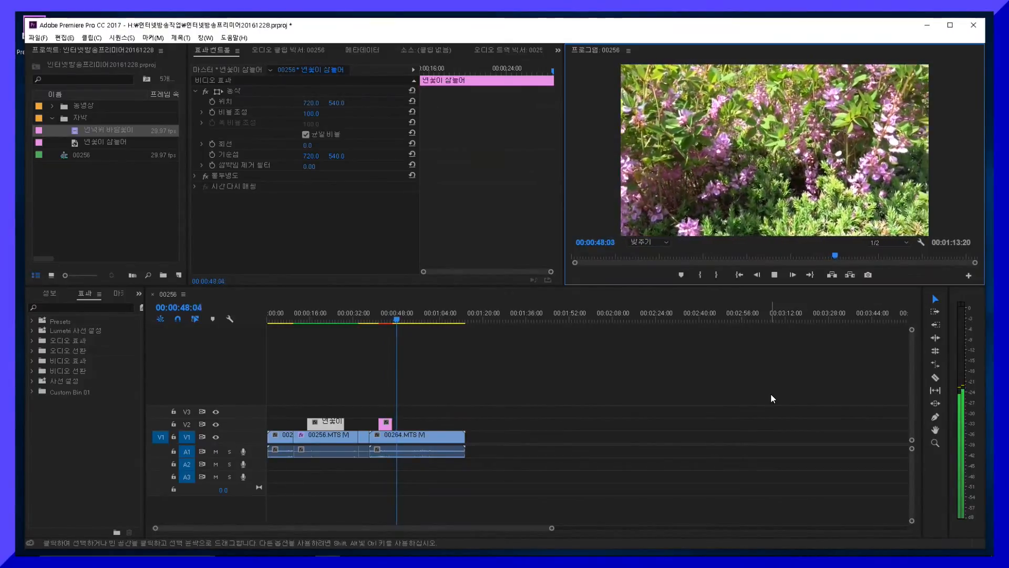
pyautogui.moveTo(401, 322); pyautogui.dragTo(375, 337)
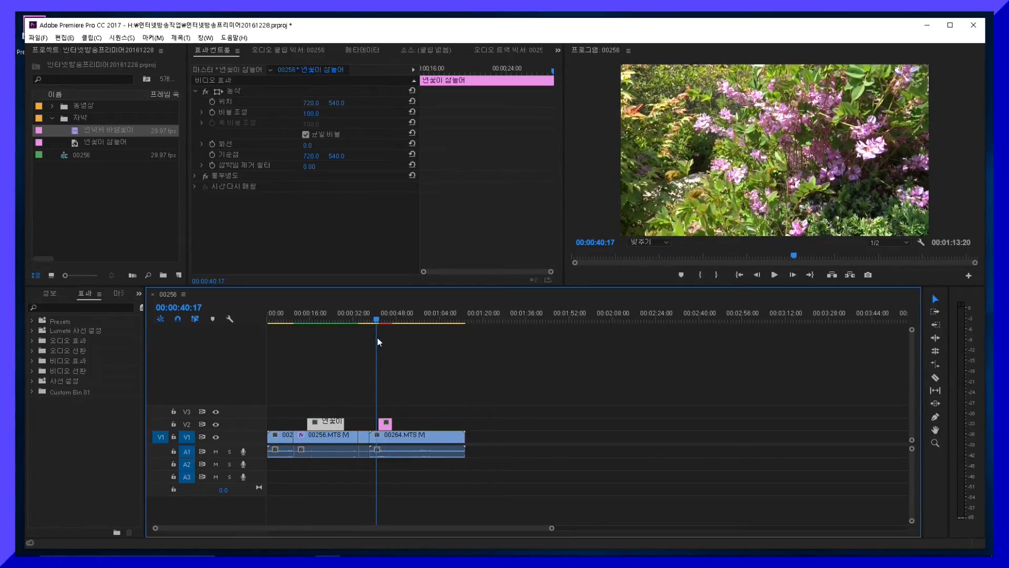
pyautogui.press('`')
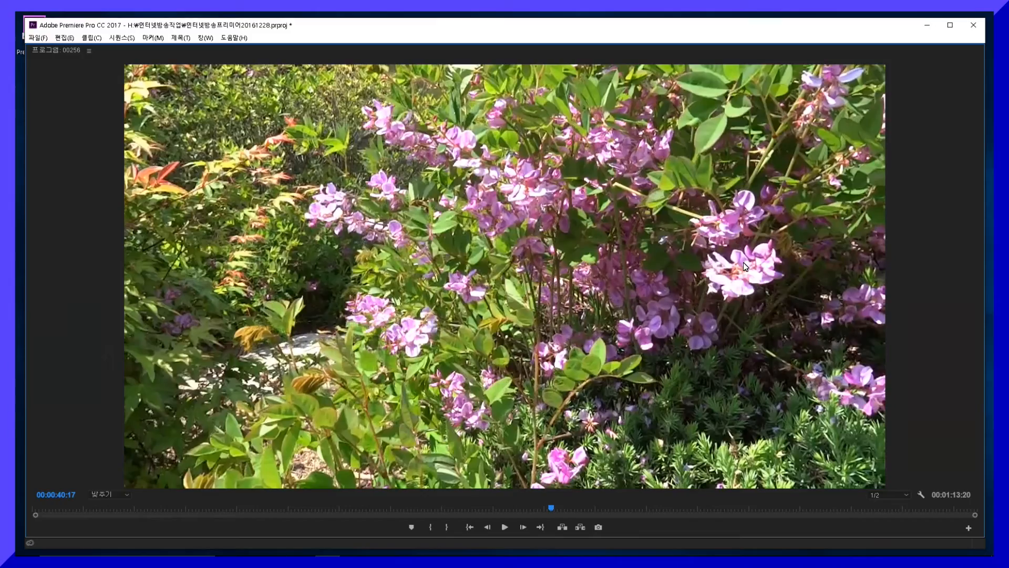
pyautogui.press('space')
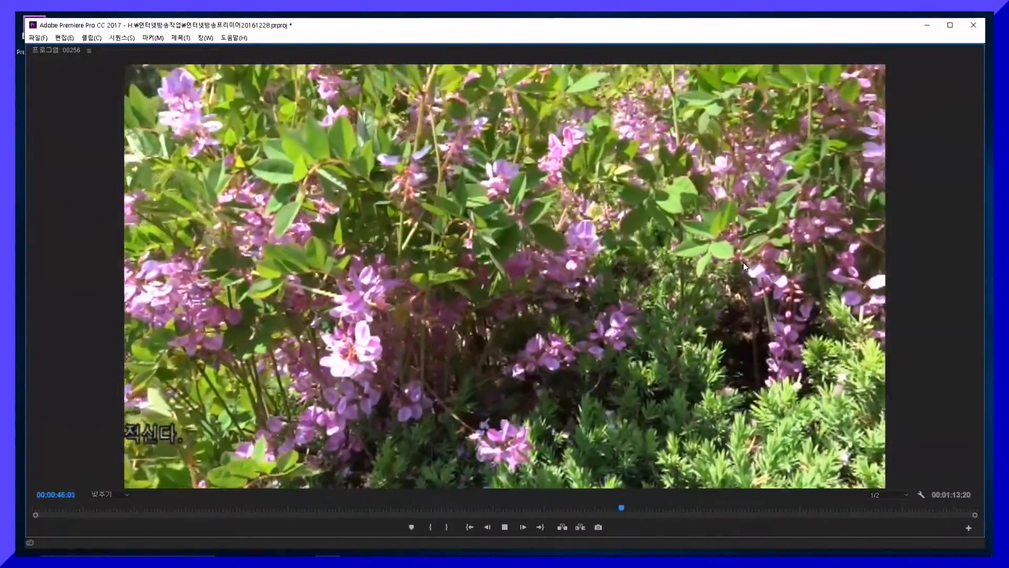
pyautogui.press('space')
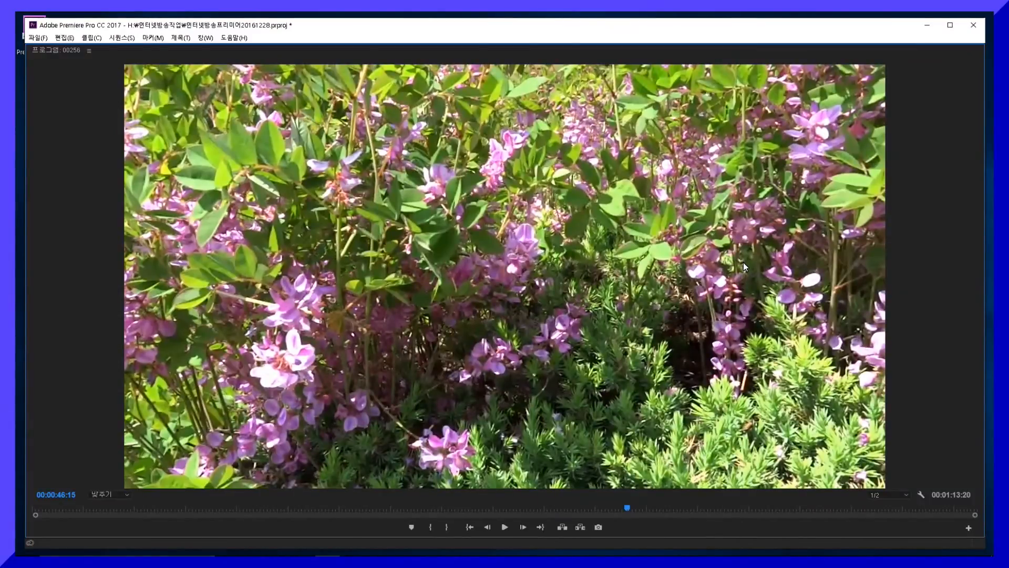
pyautogui.press('`')
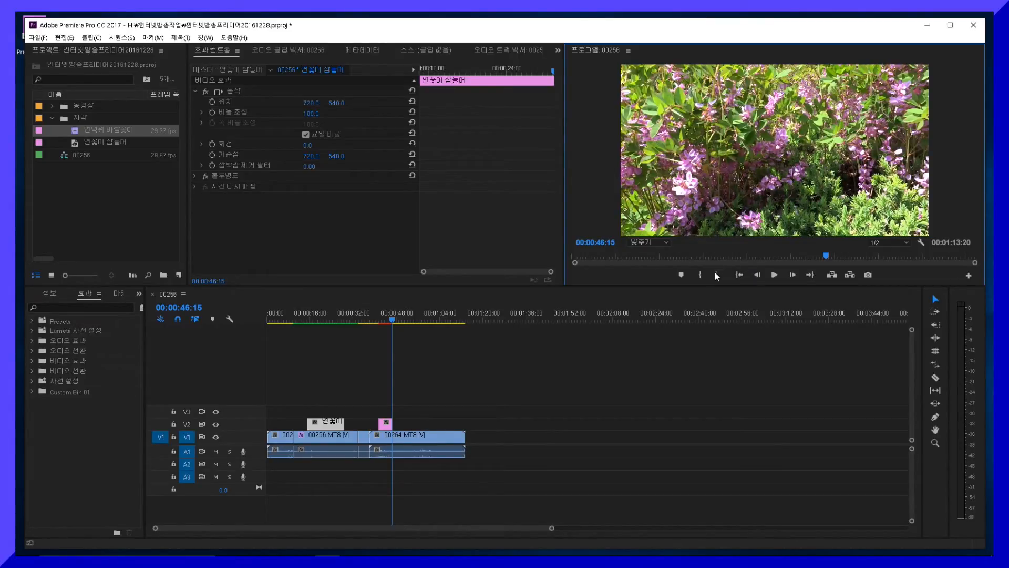
# Slow the crawl by extending the end of the second title clip on V2 to a length of about 15 seconds.
pyautogui.click(375, 320)
pyautogui.press('space')
pyautogui.click(376, 321)
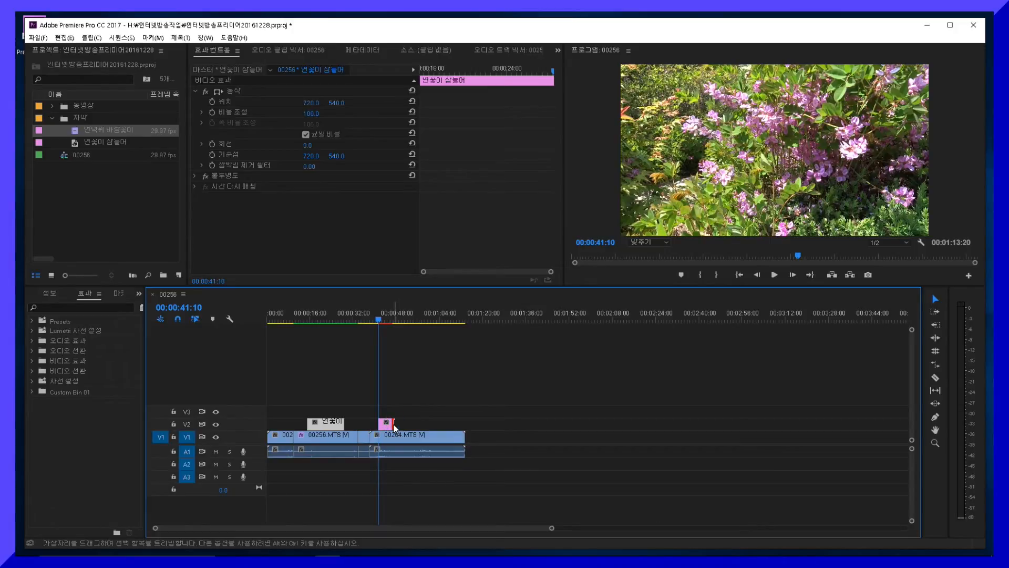
pyautogui.moveTo(393, 424); pyautogui.dragTo(422, 424)
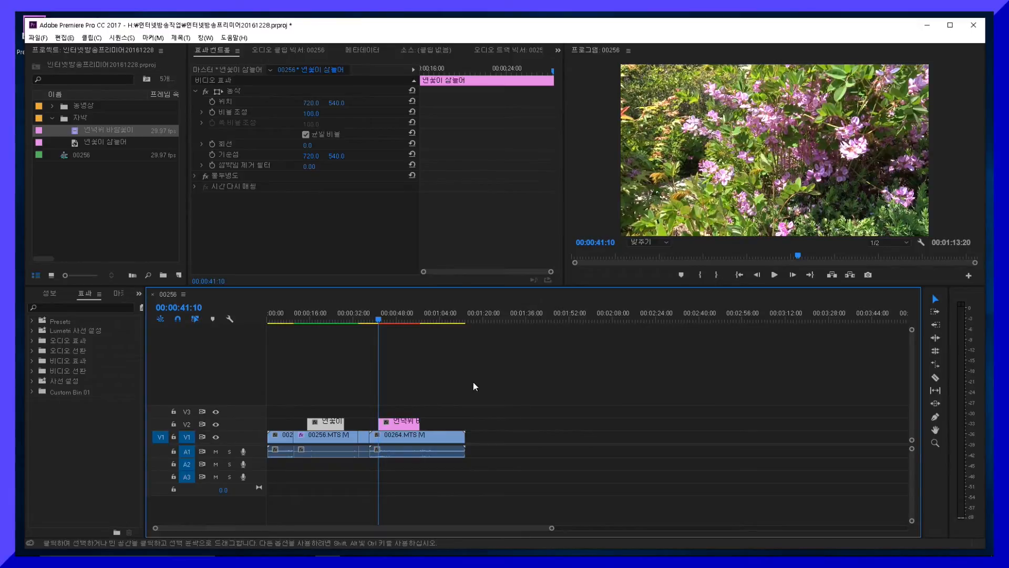
# Play the lengthened crawling caption in the enlarged preview from shortly before the title clip to past its end.
pyautogui.moveTo(381, 320); pyautogui.dragTo(374, 321)
pyautogui.press('`')
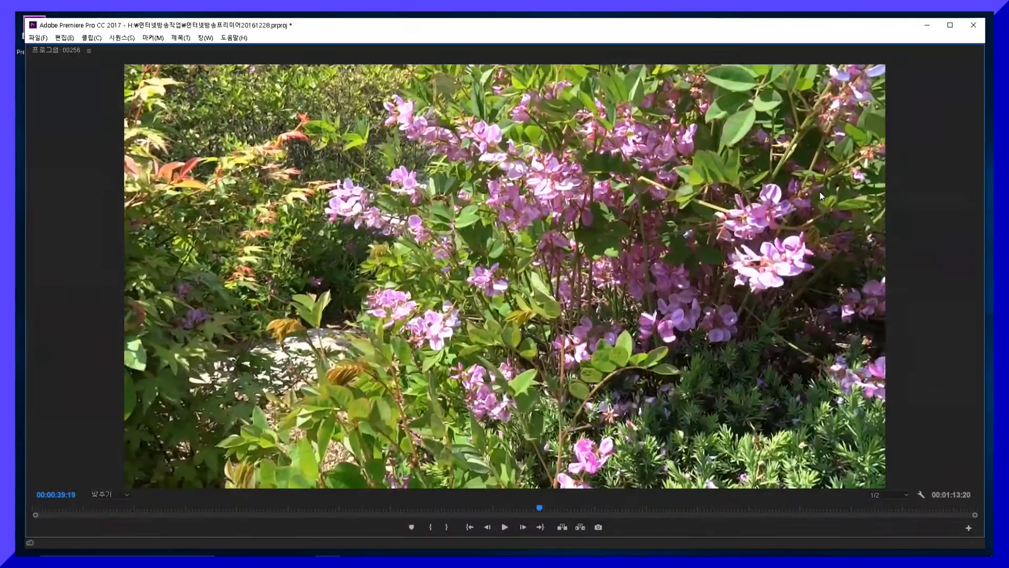
pyautogui.press('space')
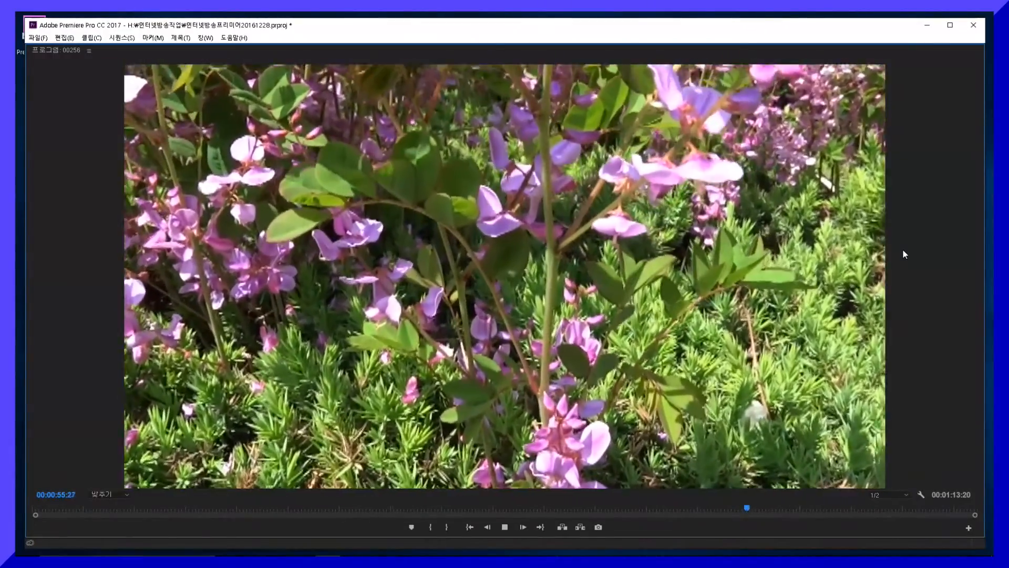
pyautogui.press('`')
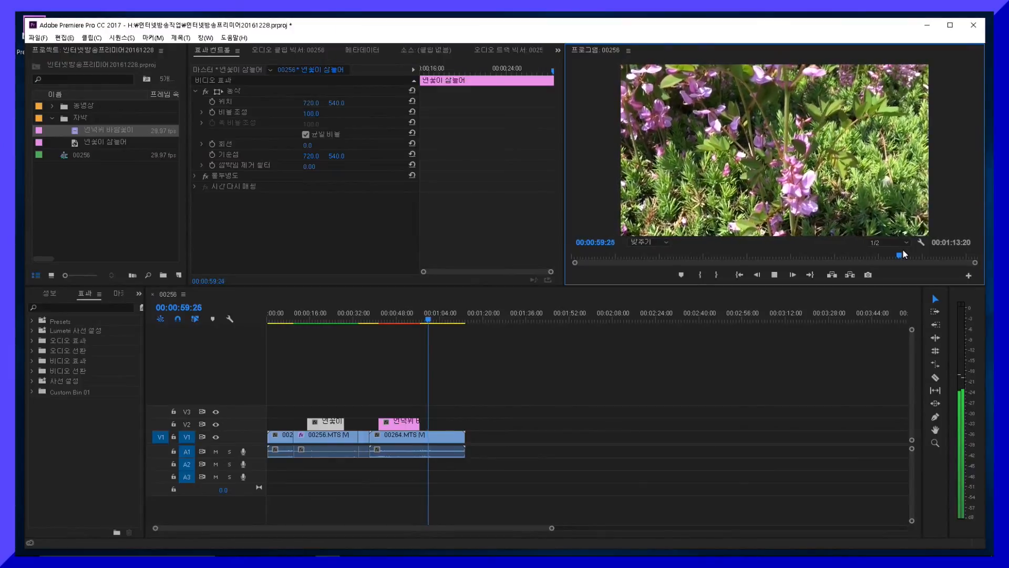
pyautogui.click(743, 334)
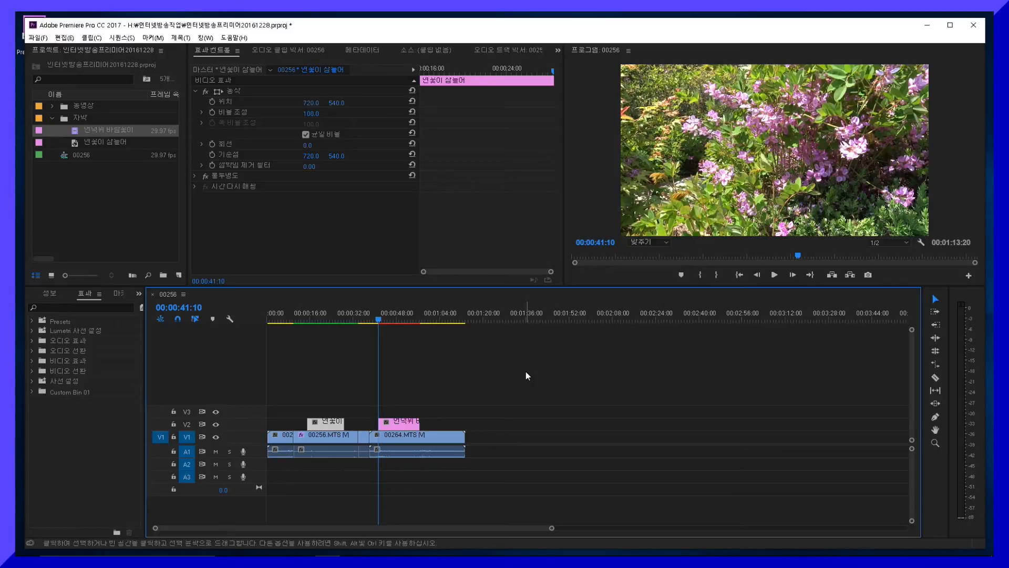
# Render the video preview for the sequence section under the extended crawling caption.
pyautogui.press('Return')
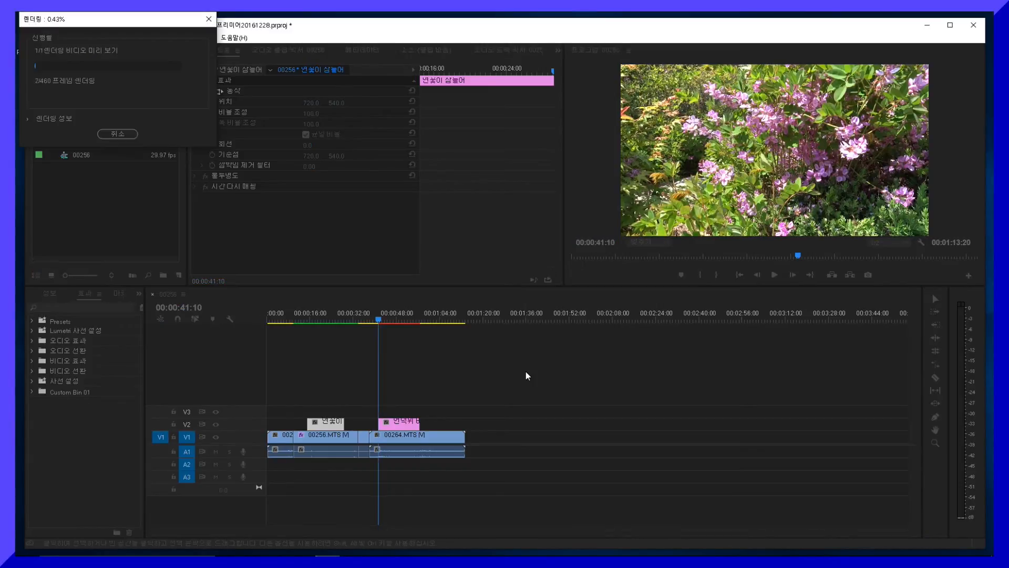
pyautogui.moveTo(112, 16); pyautogui.dragTo(444, 165)
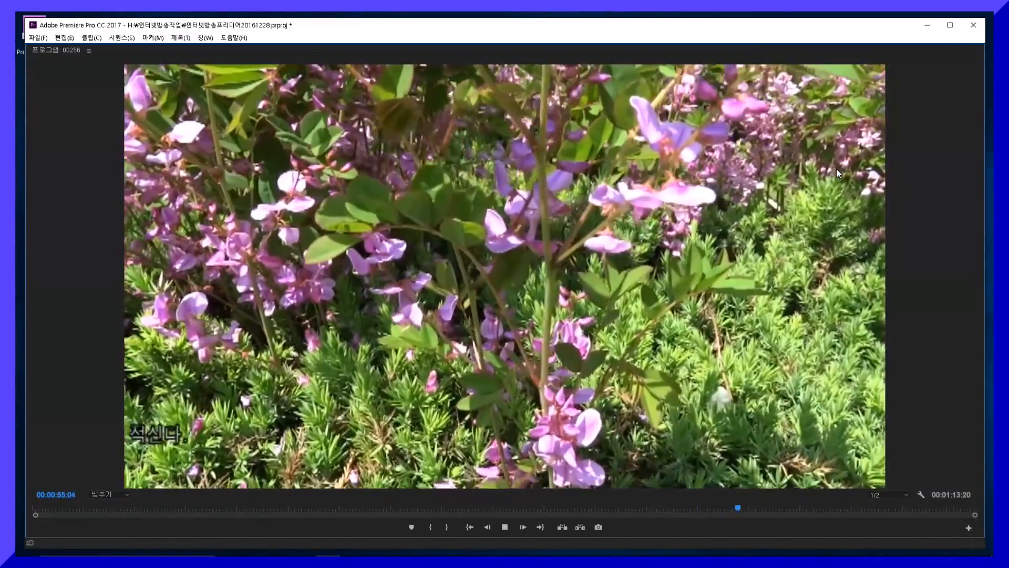
# Return the rendered preview to normal size, stop playback after the caption, and save the project.
pyautogui.press('`')
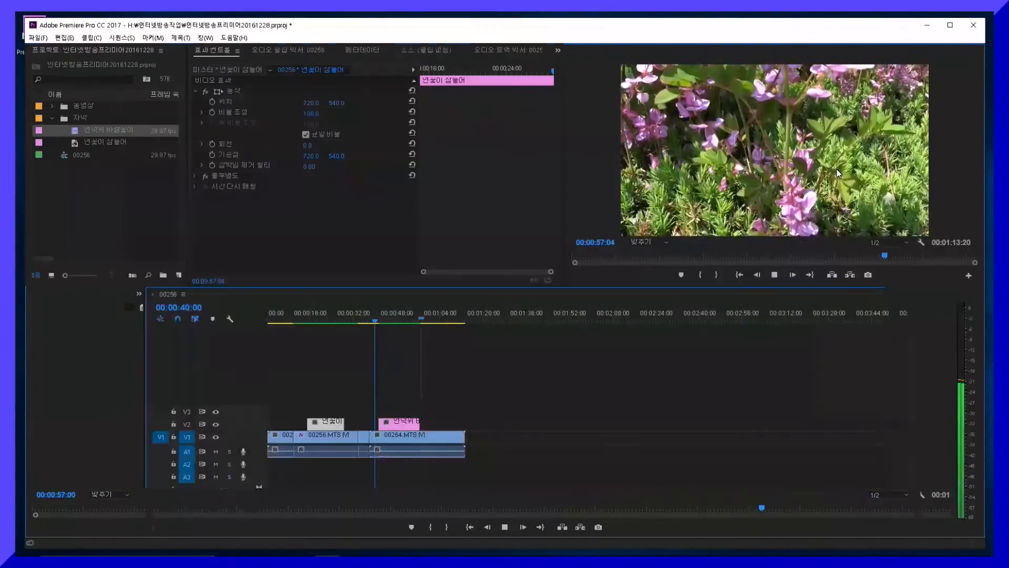
pyautogui.press('space')
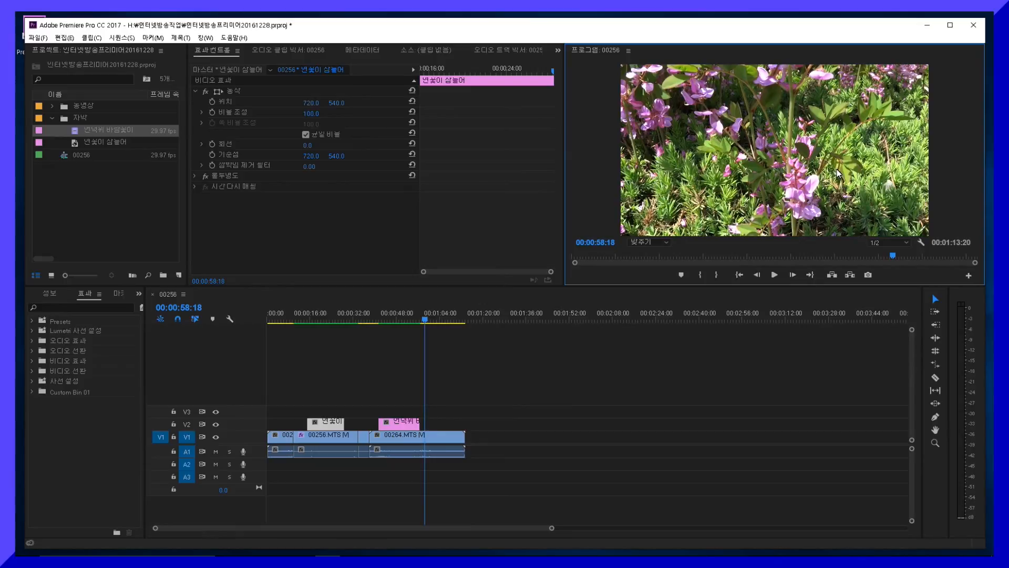
pyautogui.hotkey('ctrl', 's')
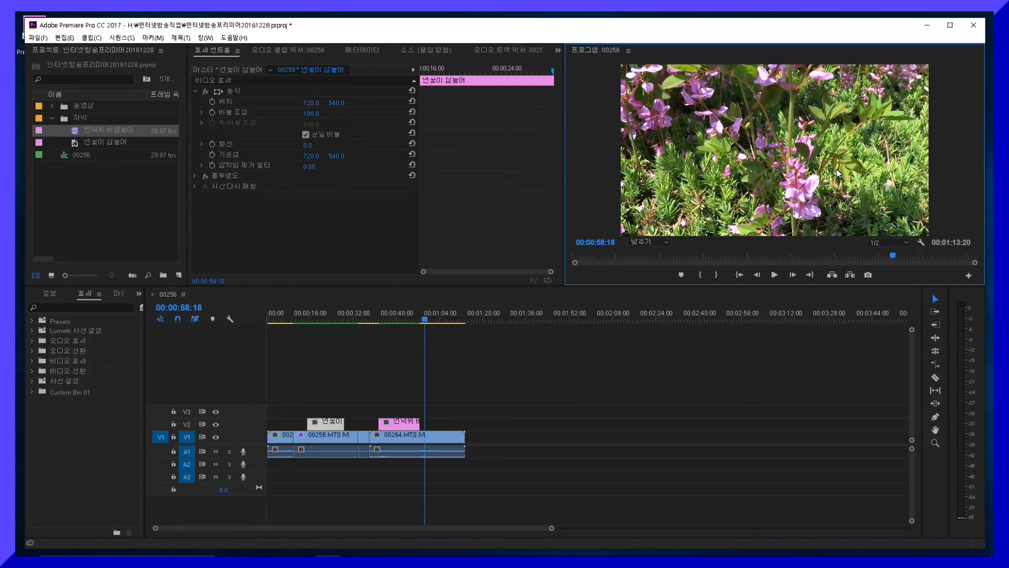